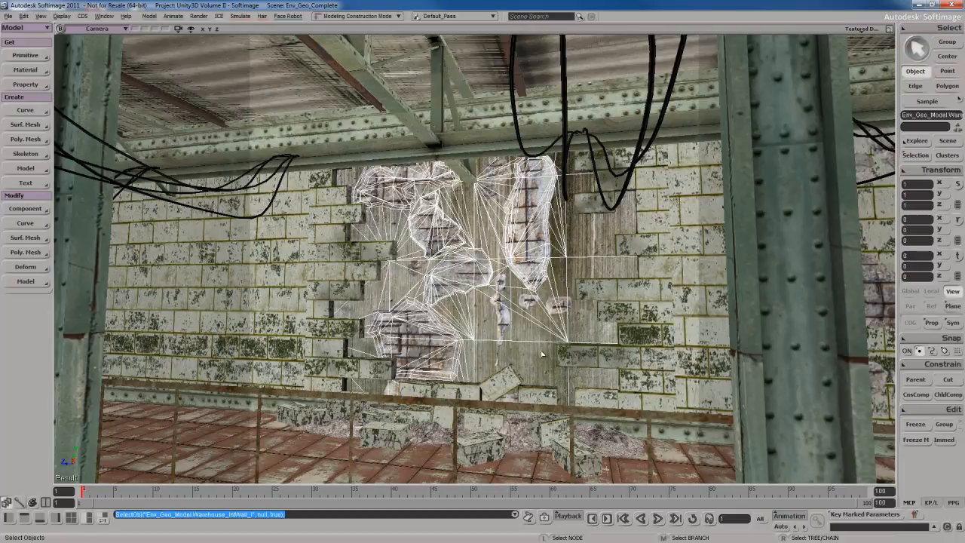
# Examine the broken interior wall and the neighbouring damage decals up close in the warehouse scene
pyautogui.press('s')
pyautogui.moveTo(542, 354); pyautogui.dragTo(522, 320, button='right')
pyautogui.click(527, 310)
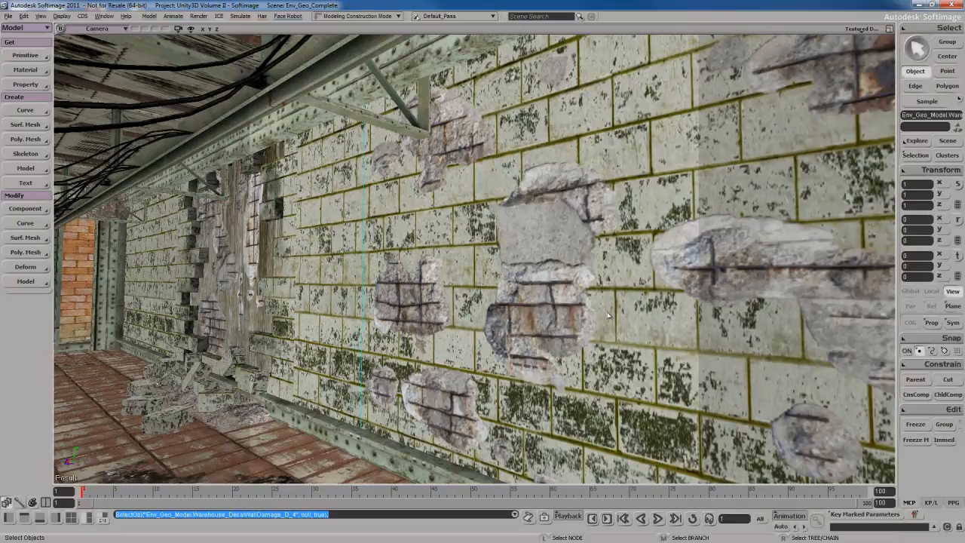
pyautogui.press('s')
pyautogui.moveTo(609, 316); pyautogui.dragTo(576, 330, button='right')
pyautogui.click(501, 318)
pyautogui.moveTo(504, 330); pyautogui.dragTo(540, 349, button='right')
pyautogui.scroll(1, 518, 336)
pyautogui.press('s')
pyautogui.scroll(3, 541, 348)
pyautogui.press('s')
pyautogui.scroll(1, 527, 354)
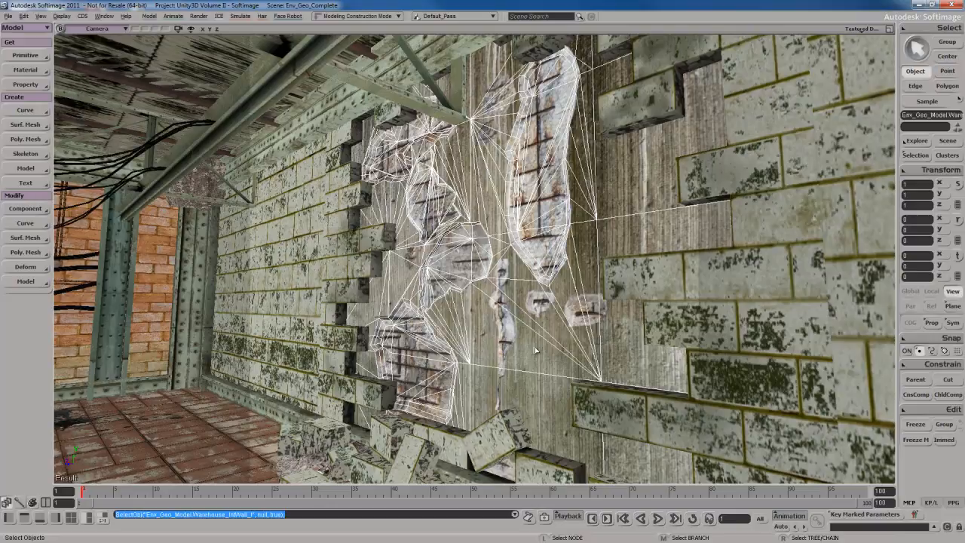
# Load the "Example - Broken Wall" scene from the project's Scenes folder
pyautogui.hotkey('ctrl', 'o')
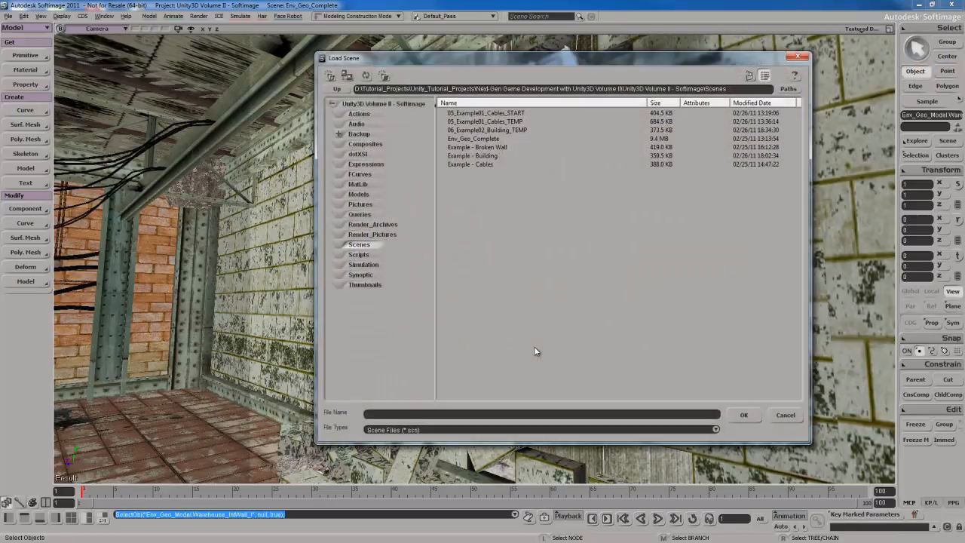
pyautogui.click(495, 148)
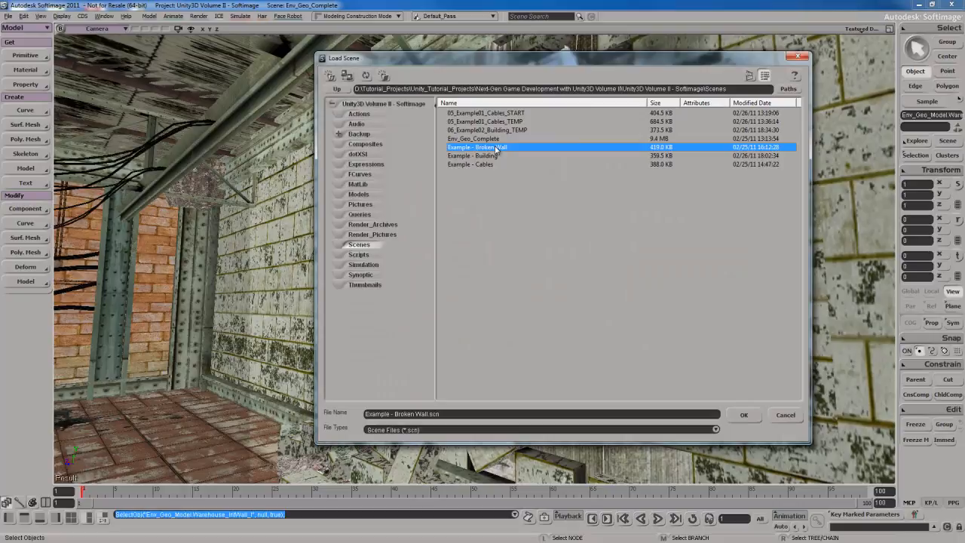
pyautogui.doubleClick(495, 148)
# Select the broken wall mesh and inspect its wireframe around the damaged brick patches
pyautogui.click(519, 300)
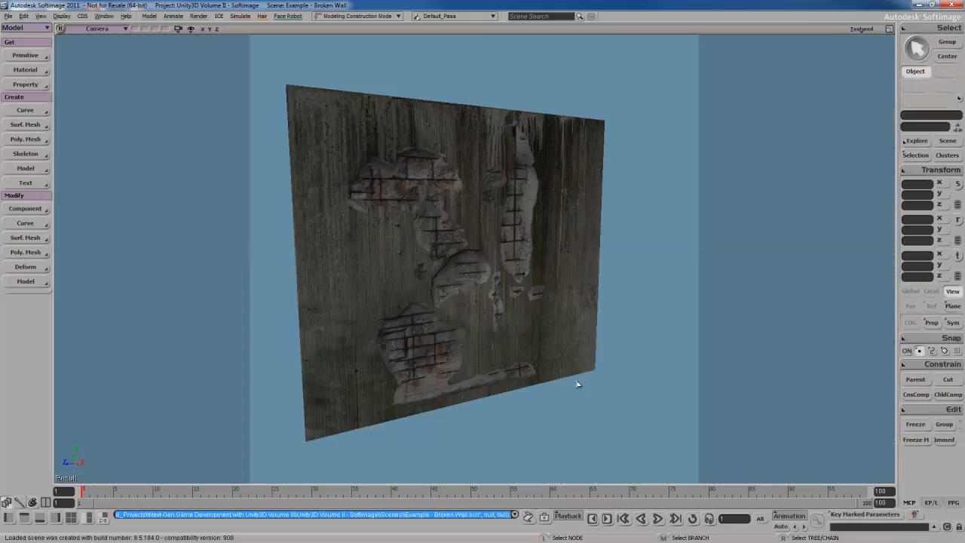
pyautogui.click(527, 354)
pyautogui.press('s')
pyautogui.moveTo(558, 402); pyautogui.dragTo(518, 402, button='right')
pyautogui.scroll(4, 517, 404)
pyautogui.moveTo(518, 437); pyautogui.dragTo(518, 368)
pyautogui.moveTo(517, 369); pyautogui.dragTo(516, 388, button='right')
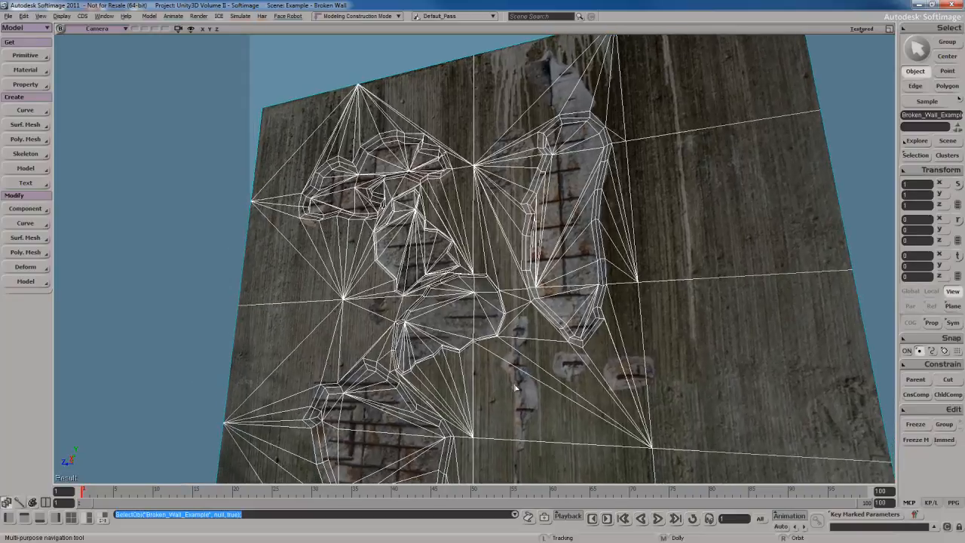
# Enable the selection info and scene info statistics in the camera view's visibility options
pyautogui.press('space')
pyautogui.hotkey('shift', 's')
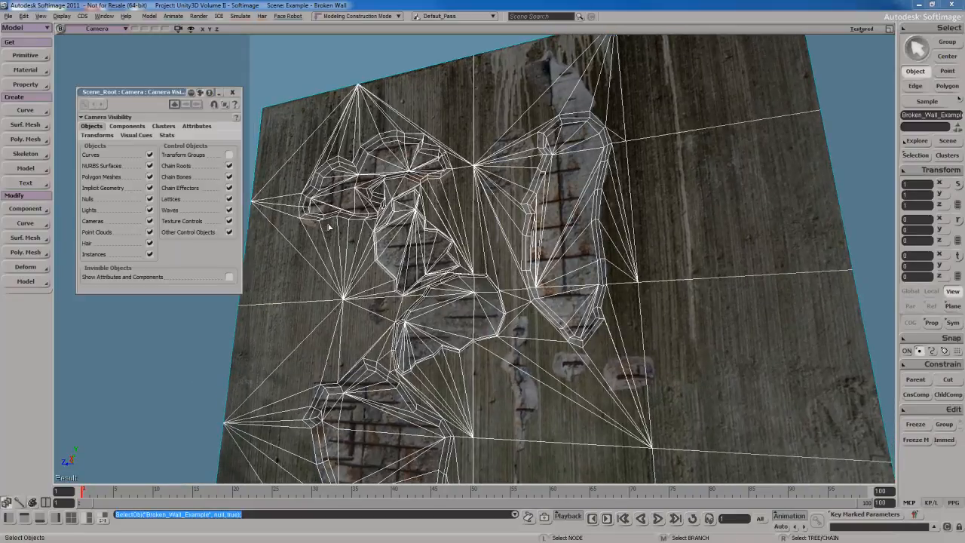
pyautogui.click(167, 134)
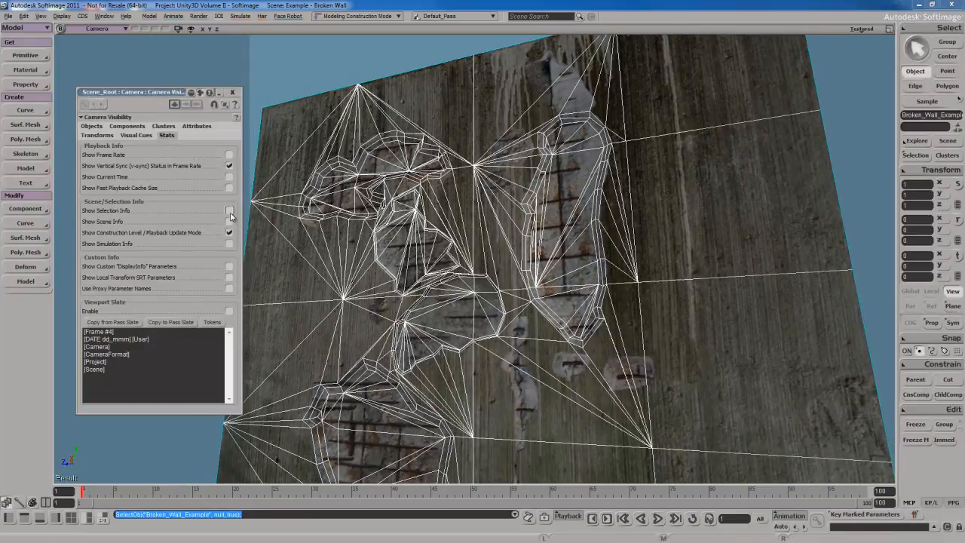
pyautogui.click(229, 211)
pyautogui.click(229, 221)
pyautogui.click(233, 92)
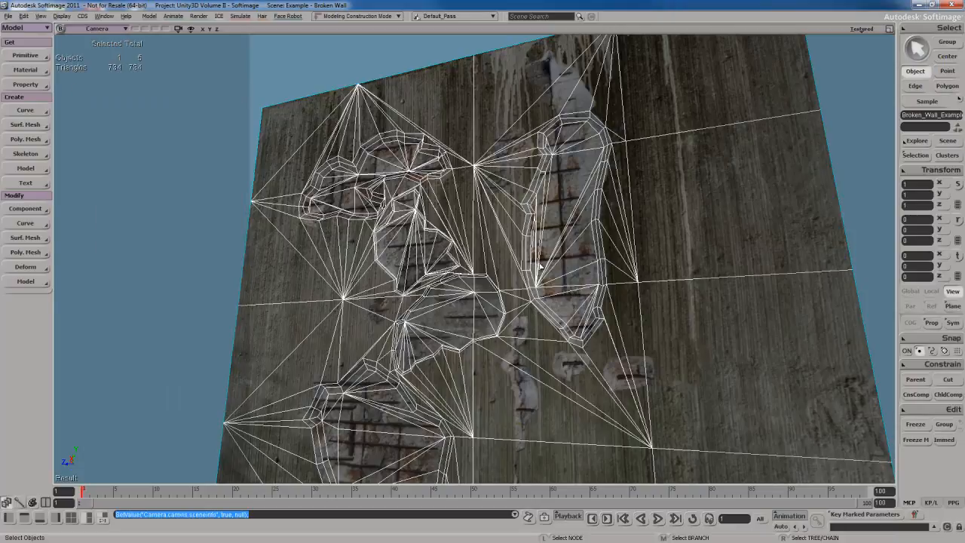
# Examine the wall's mesh topology, and with the wall deselected check the depth of its broken patches from oblique and frontal angles
pyautogui.moveTo(540, 265)
pyautogui.mouseDown(button='right')
pyautogui.moveTo(573, 274)
pyautogui.moveTo(504, 279)
pyautogui.moveTo(523, 264)
pyautogui.mouseUp(button='right')
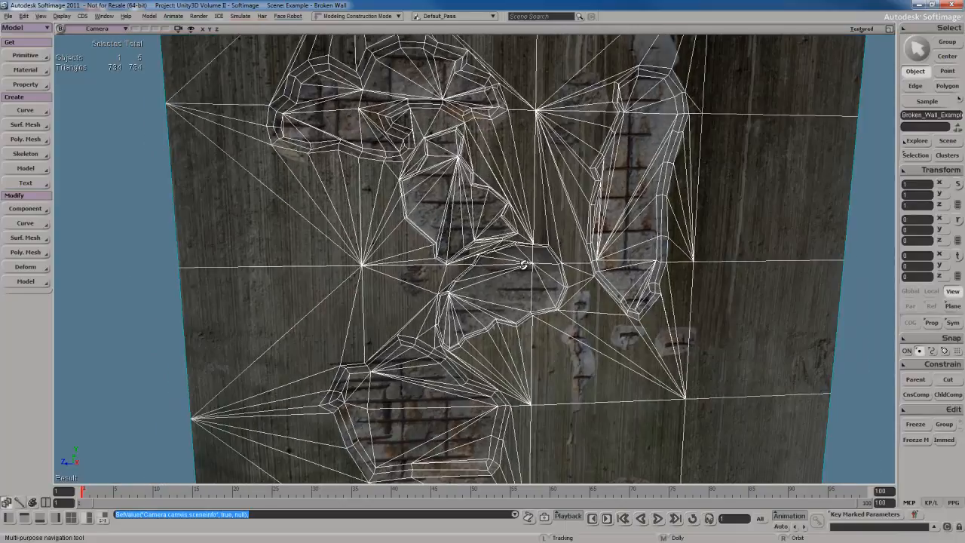
pyautogui.moveTo(524, 265); pyautogui.dragTo(507, 276, button='middle')
pyautogui.moveTo(507, 276); pyautogui.dragTo(555, 259, button='right')
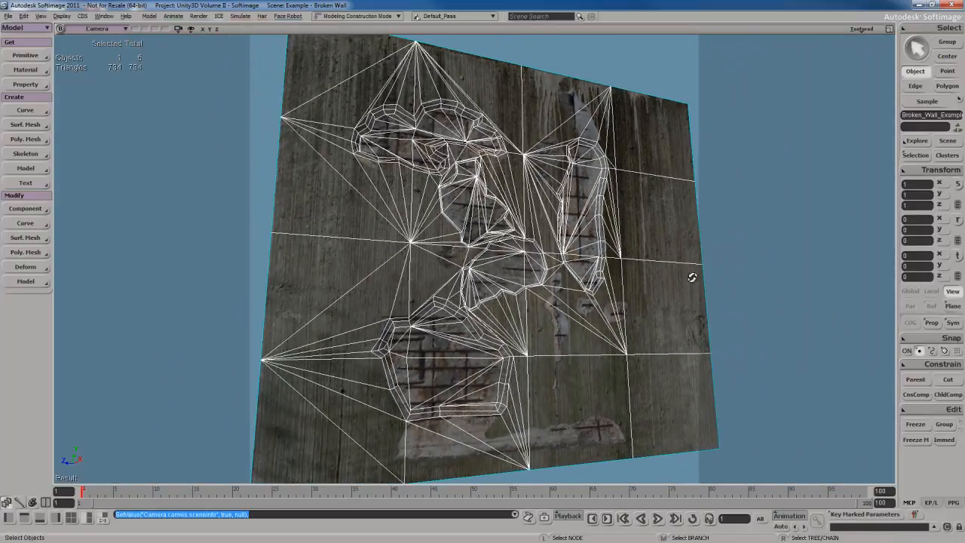
pyautogui.click(728, 266)
pyautogui.moveTo(606, 319); pyautogui.dragTo(547, 304, button='right')
pyautogui.moveTo(547, 303); pyautogui.dragTo(552, 300, button='middle')
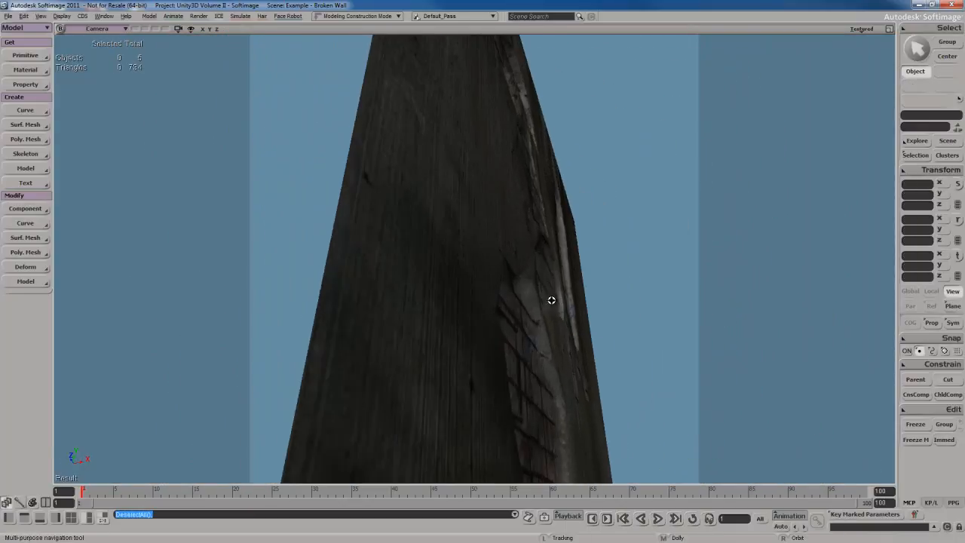
pyautogui.moveTo(551, 300); pyautogui.dragTo(521, 310, button='right')
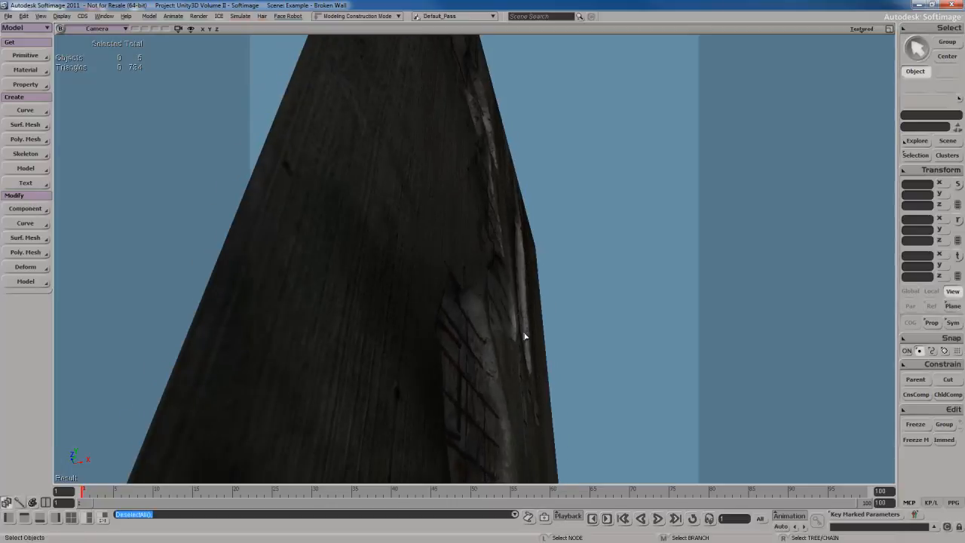
pyautogui.press('s')
pyautogui.moveTo(541, 332); pyautogui.dragTo(501, 354, button='right')
pyautogui.press('a')
pyautogui.press('s')
pyautogui.moveTo(500, 355); pyautogui.dragTo(511, 325)
pyautogui.moveTo(510, 325); pyautogui.dragTo(509, 333, button='right')
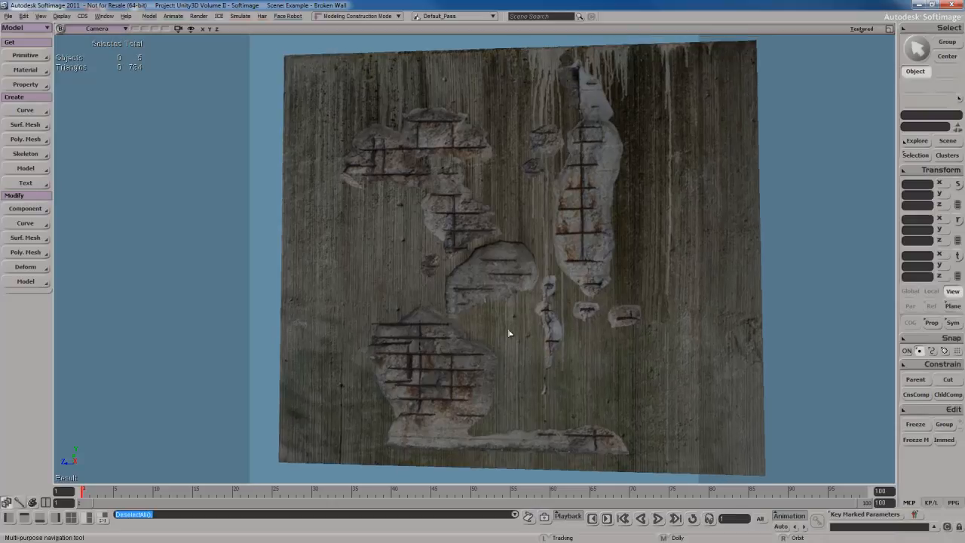
pyautogui.moveTo(509, 337); pyautogui.dragTo(511, 332)
pyautogui.press('s')
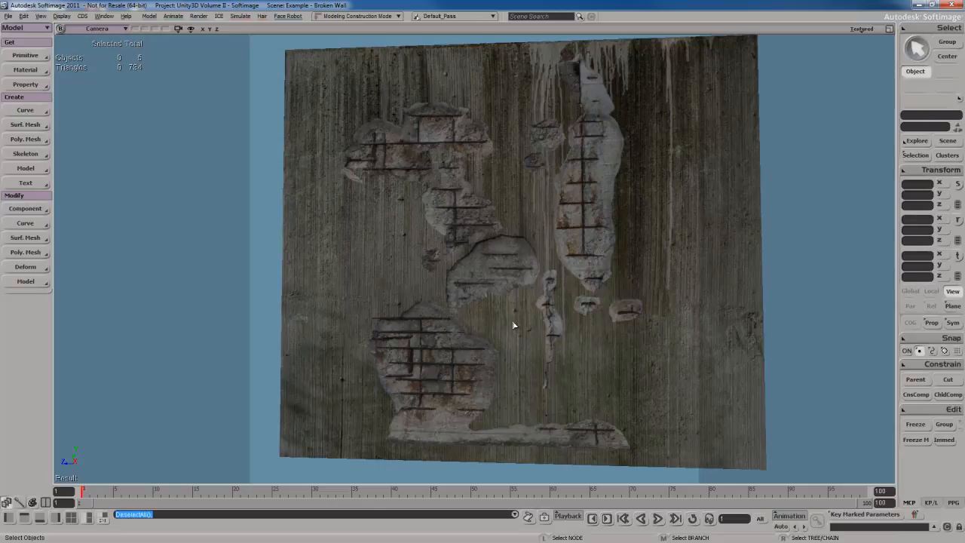
pyautogui.press('s')
pyautogui.moveTo(512, 321); pyautogui.dragTo(501, 329, button='right')
pyautogui.press('a')
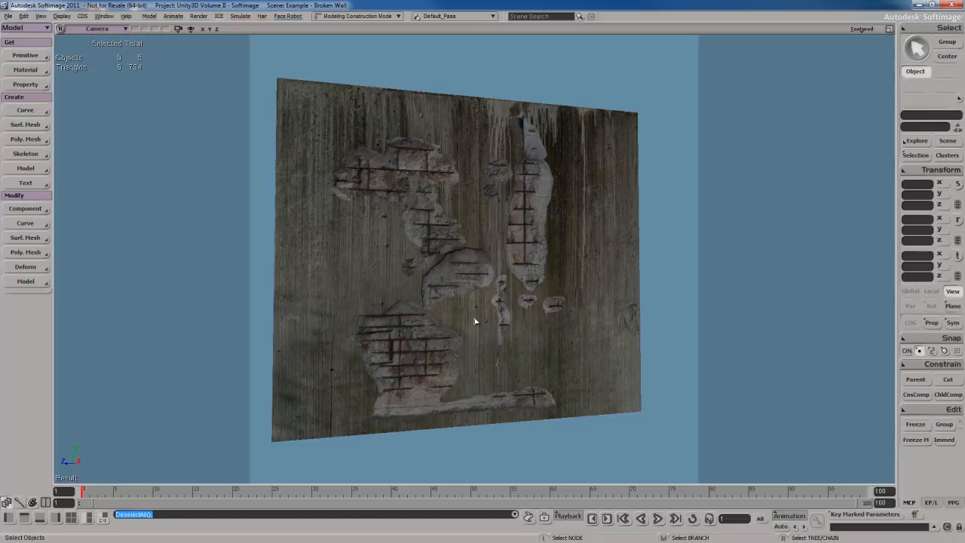
# Create a single four-sided polygon mesh over the wall by connecting its four outer corner points
pyautogui.press('s')
pyautogui.moveTo(571, 348); pyautogui.dragTo(521, 336, button='right')
pyautogui.moveTo(522, 336); pyautogui.dragTo(511, 313, button='middle')
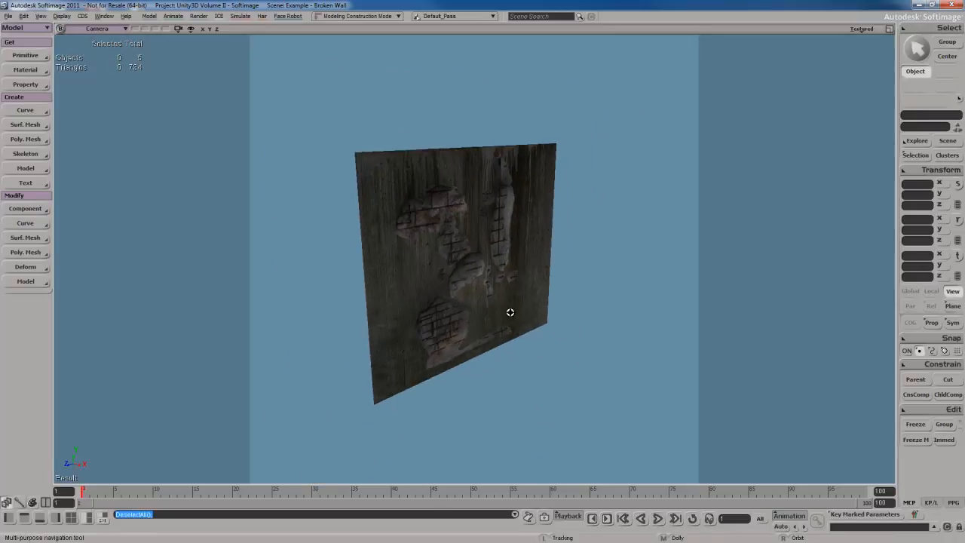
pyautogui.moveTo(510, 313)
pyautogui.mouseDown(button='right')
pyautogui.moveTo(507, 328)
pyautogui.moveTo(517, 296)
pyautogui.mouseUp(button='right')
pyautogui.press('Escape')
pyautogui.press('s')
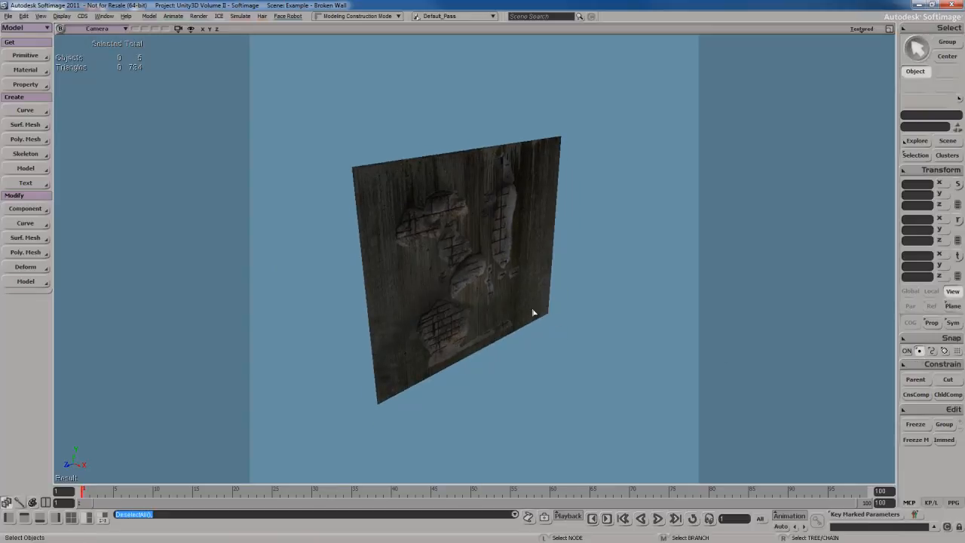
pyautogui.press('n')
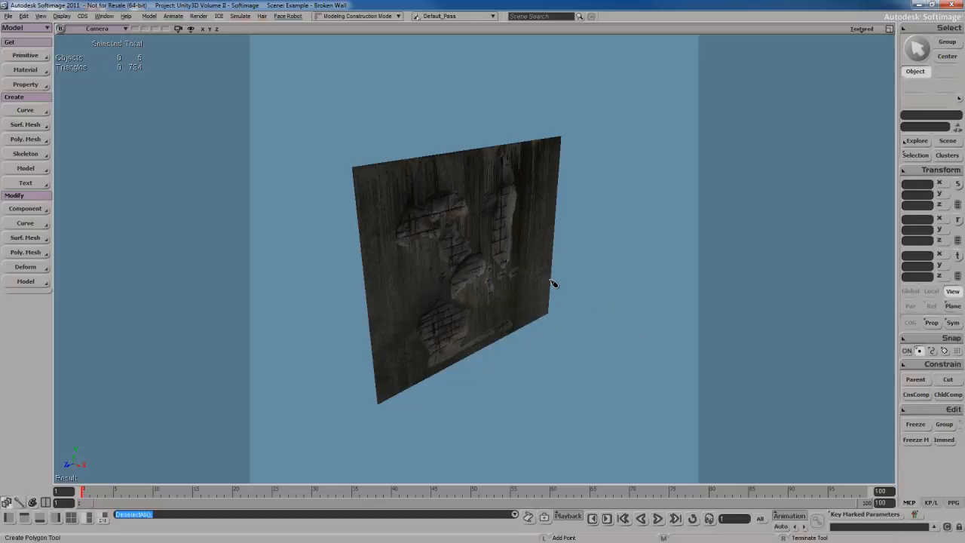
pyautogui.click(377, 404)
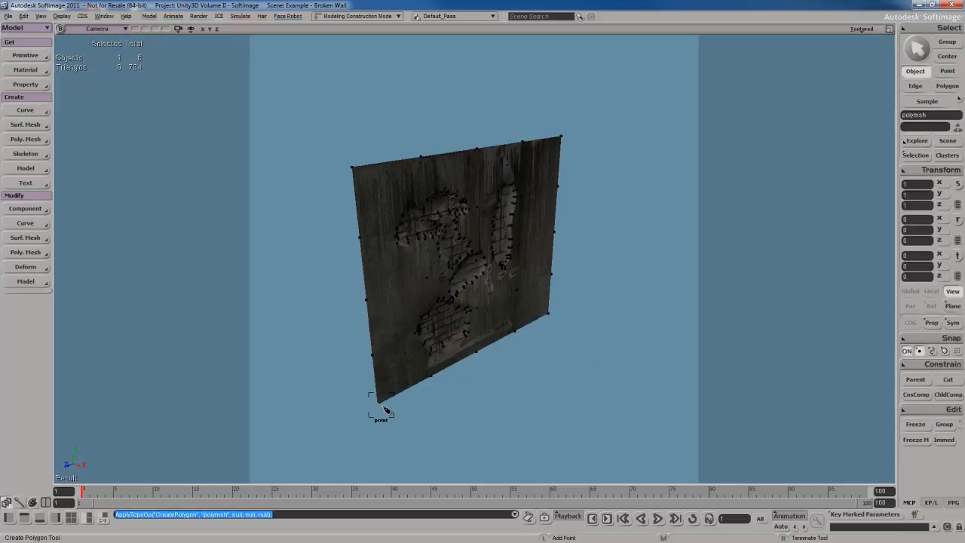
pyautogui.click(549, 313)
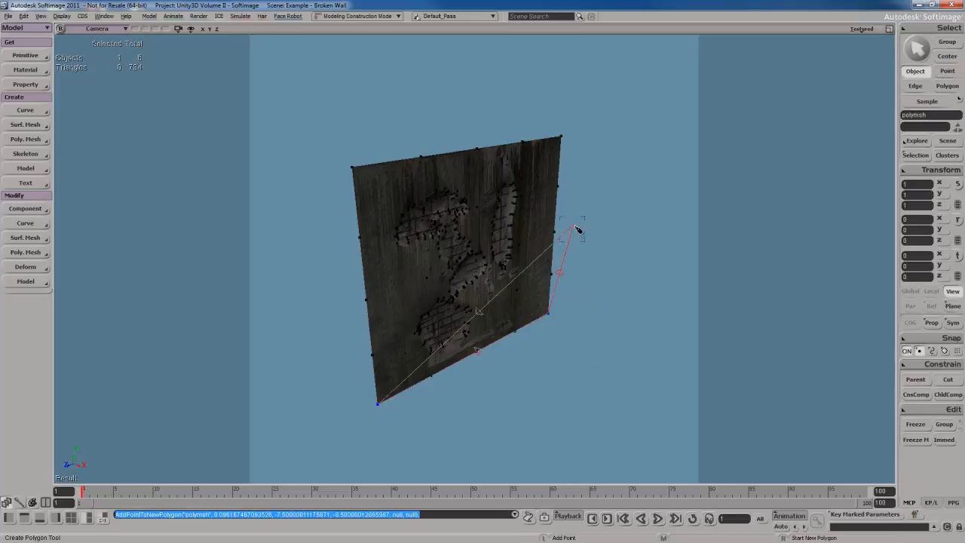
pyautogui.click(562, 139)
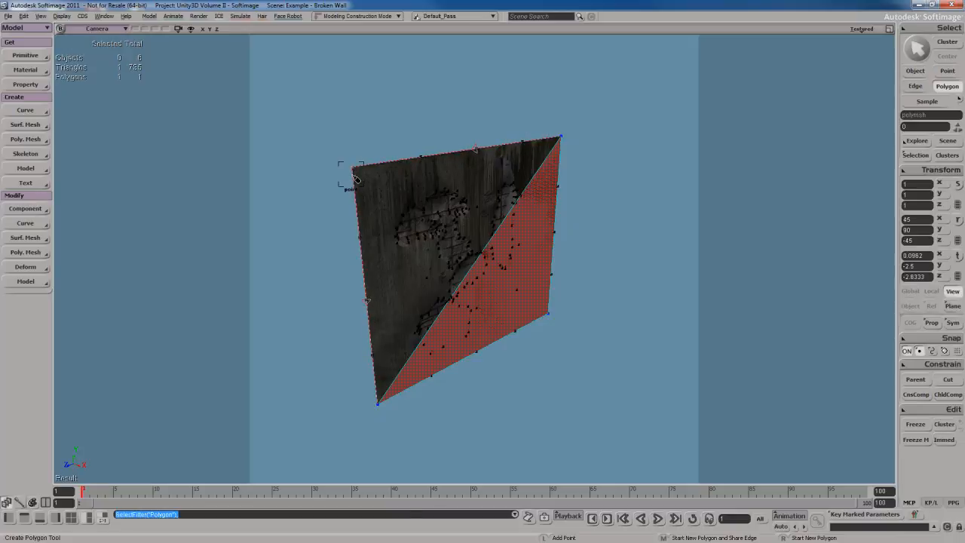
pyautogui.click(352, 166)
pyautogui.press('space')
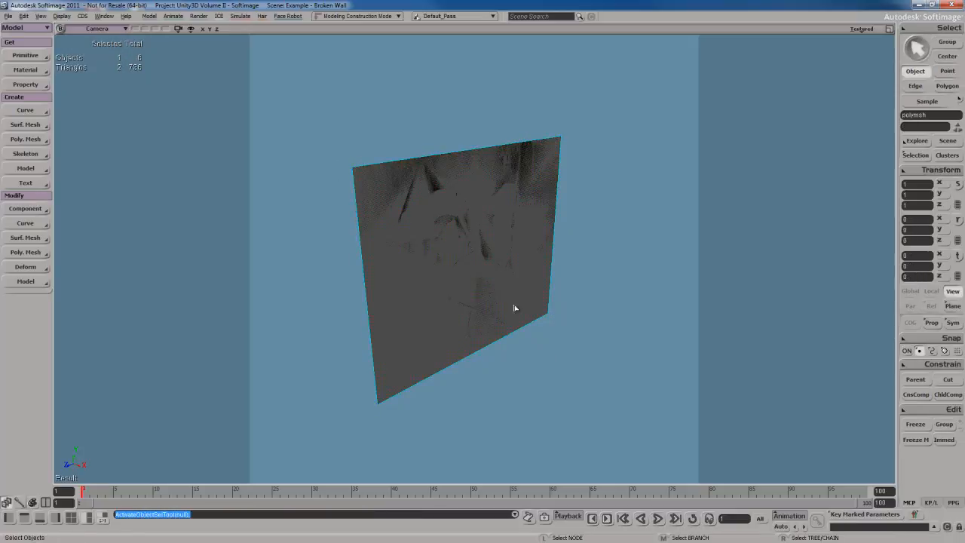
# Move the new flat polygon about 4.86 units along X, in front of the broken wall
pyautogui.press('v')
pyautogui.moveTo(491, 344); pyautogui.dragTo(559, 373)
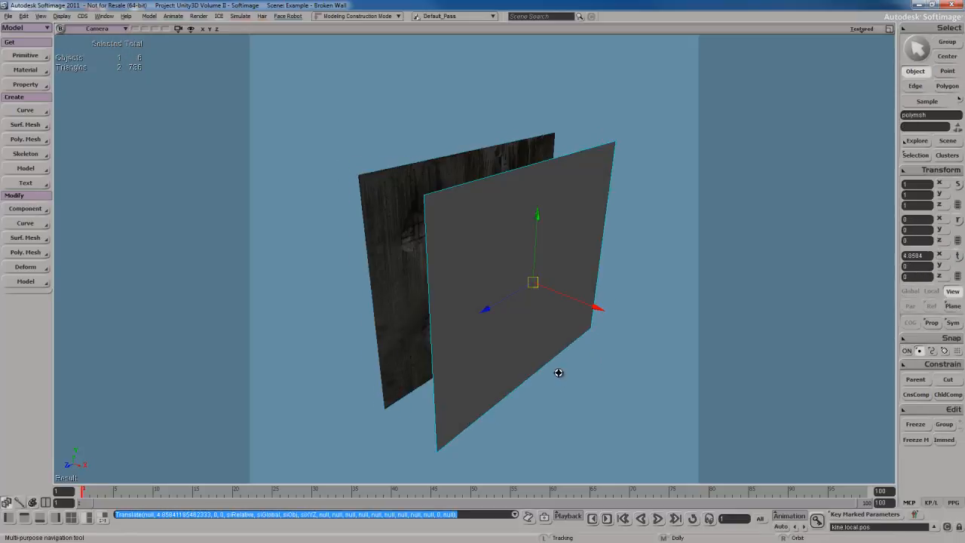
pyautogui.press('space')
pyautogui.press('o')
pyautogui.moveTo(534, 297)
pyautogui.mouseDown()
pyautogui.moveTo(509, 280)
pyautogui.moveTo(519, 284)
pyautogui.mouseUp()
# Assign the broken wall's material to the flat polygon
pyautogui.click(436, 258)
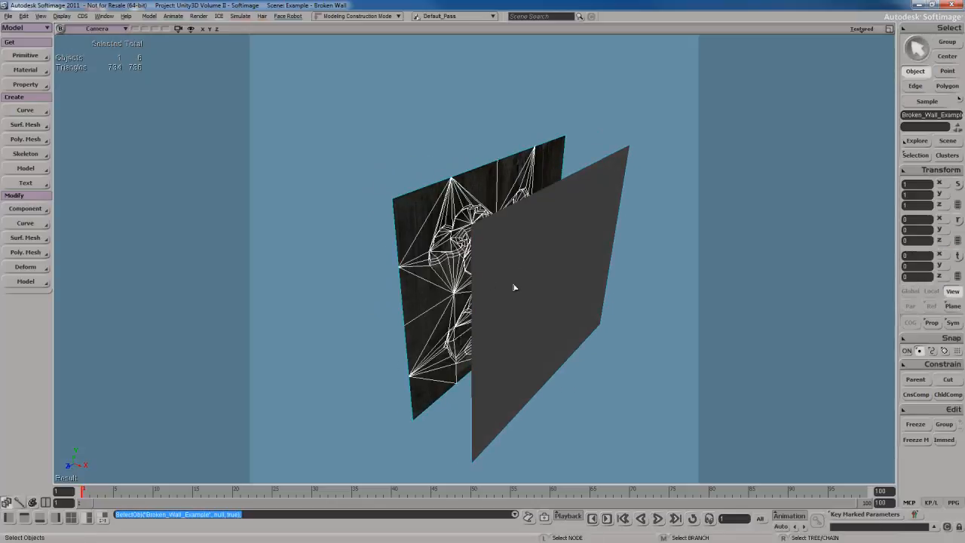
pyautogui.click(562, 241)
pyautogui.click(25, 69)
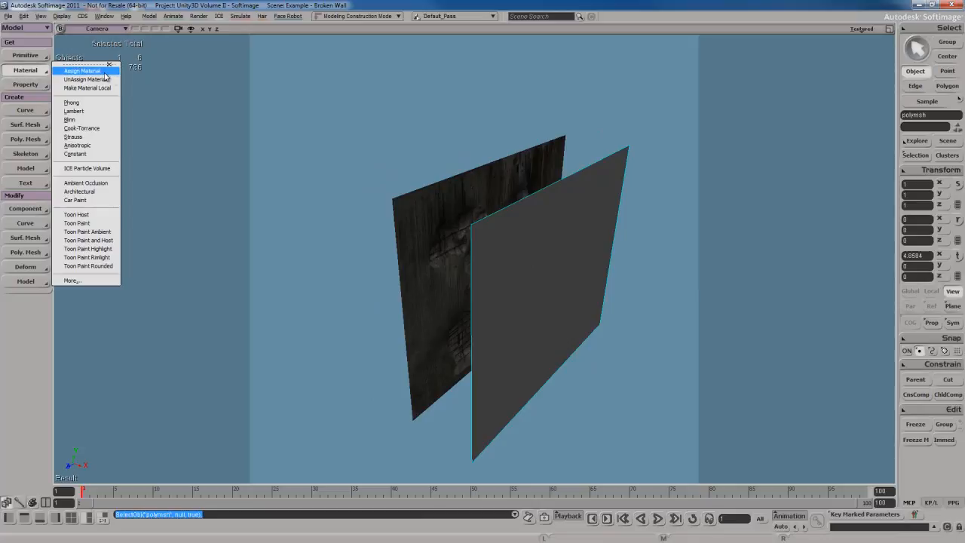
pyautogui.click(106, 76)
pyautogui.click(433, 216)
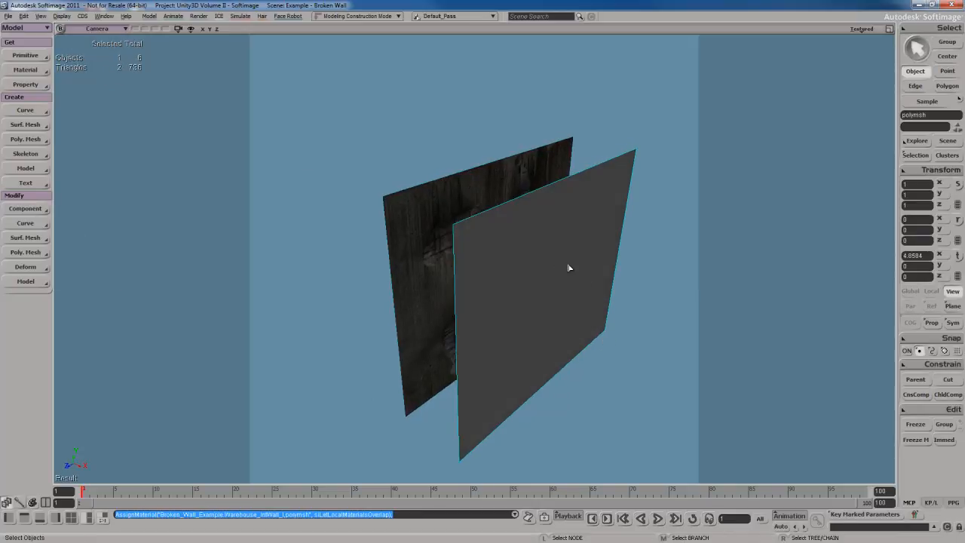
# Apply a Planar YZ texture projection to the flat polygon
pyautogui.click(24, 84)
pyautogui.moveTo(90, 85)
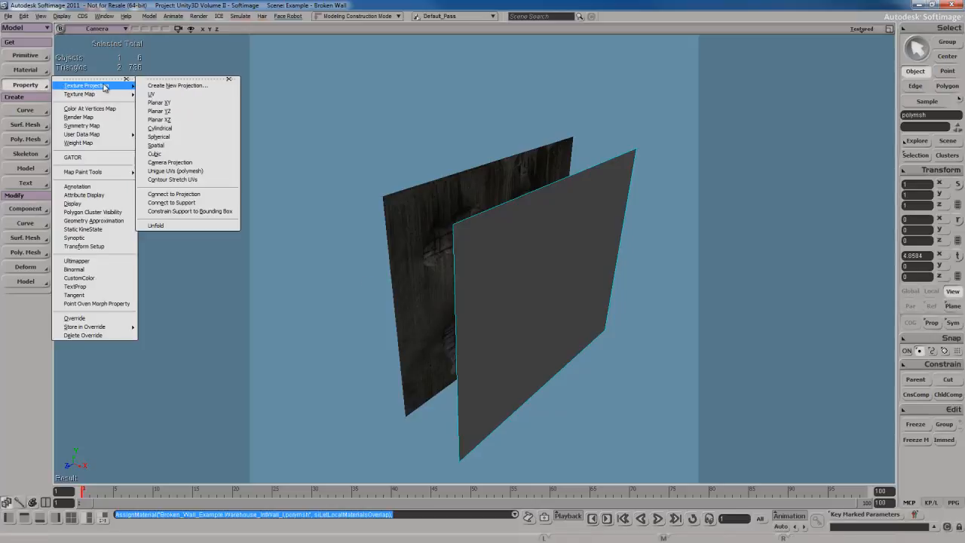
pyautogui.click(196, 115)
pyautogui.press('s')
pyautogui.moveTo(578, 351)
pyautogui.mouseDown(button='right')
pyautogui.moveTo(556, 319)
pyautogui.moveTo(588, 350)
pyautogui.mouseUp(button='right')
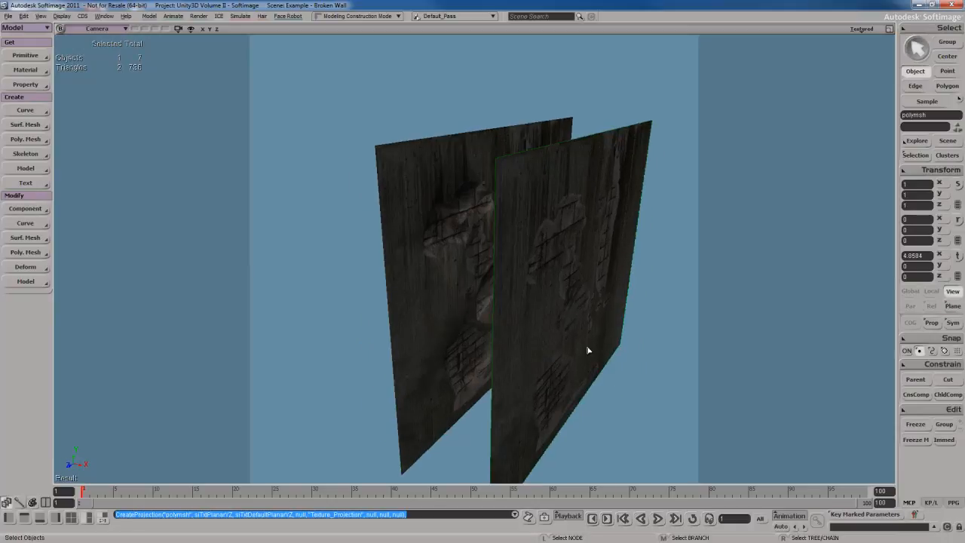
# Hide the detailed broken wall and set the flat polygon's X position to 0
pyautogui.click(412, 229)
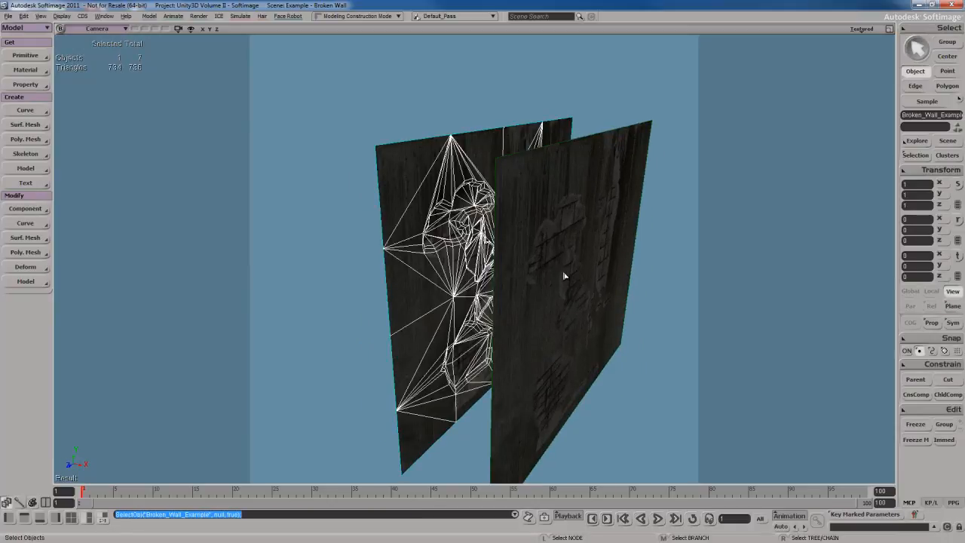
pyautogui.press('h')
pyautogui.click(579, 255)
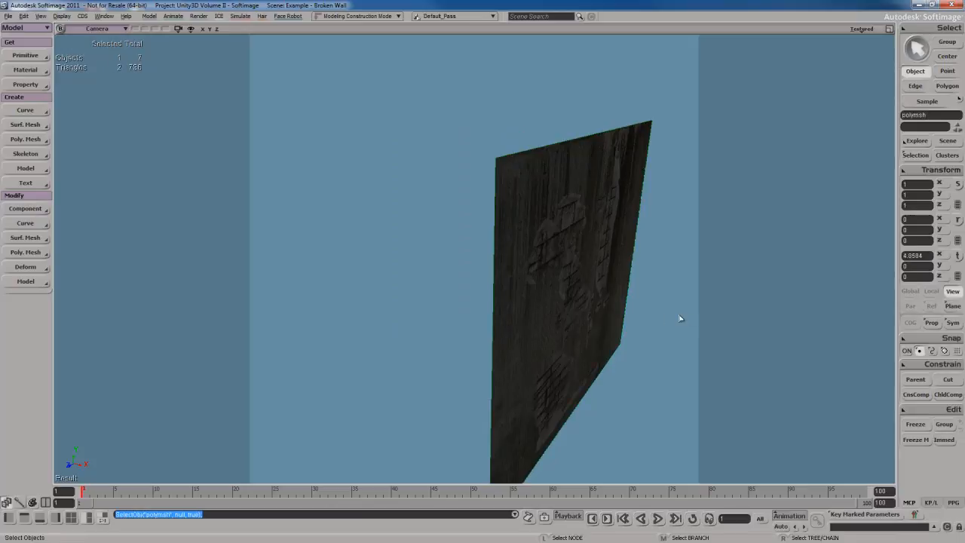
pyautogui.write('v0')
pyautogui.press('Return')
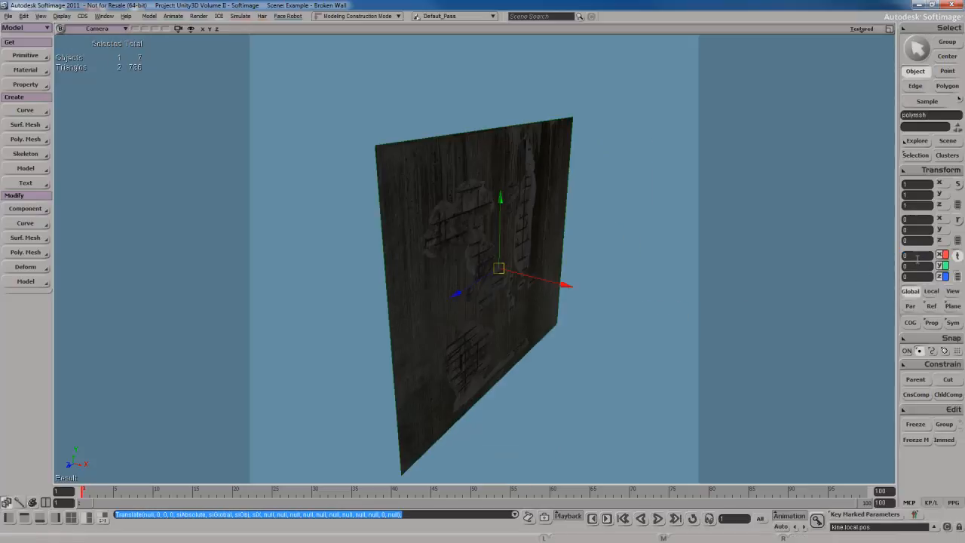
pyautogui.press('space')
# Examine the textured flat polygon from steep and frontal angles to judge how convincing its damage looks without modelled depth
pyautogui.press('s')
pyautogui.moveTo(558, 252); pyautogui.dragTo(563, 256)
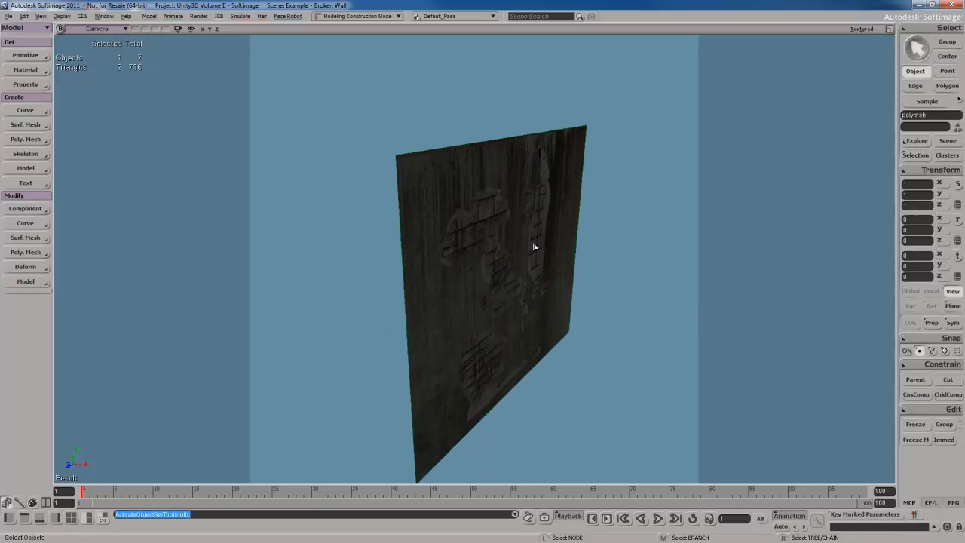
pyautogui.click(535, 246)
pyautogui.press('s')
pyautogui.moveTo(634, 334); pyautogui.dragTo(594, 269, button='right')
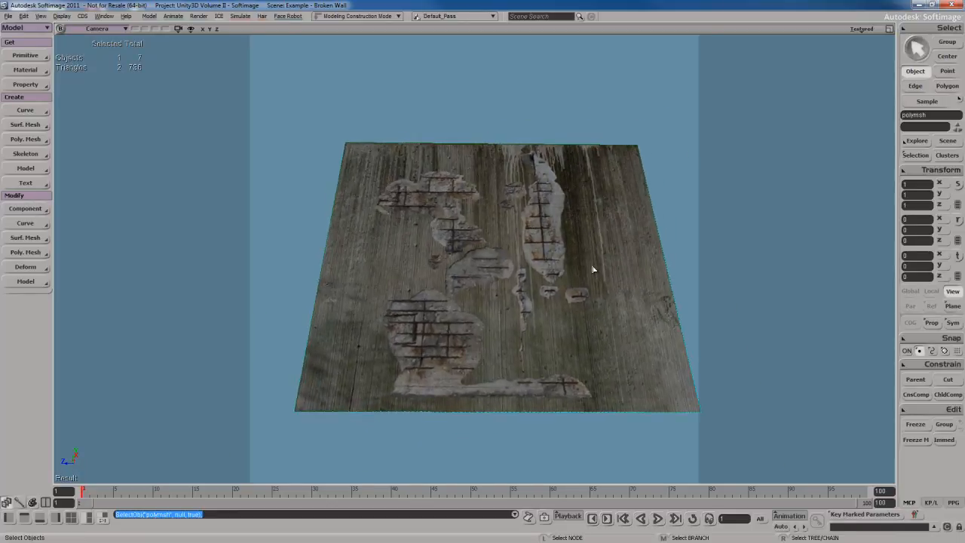
pyautogui.scroll(5, 592, 265)
pyautogui.press('s')
pyautogui.moveTo(604, 232); pyautogui.dragTo(601, 287, button='right')
pyautogui.scroll(-5, 601, 288)
pyautogui.press('s')
pyautogui.moveTo(601, 288); pyautogui.dragTo(605, 263)
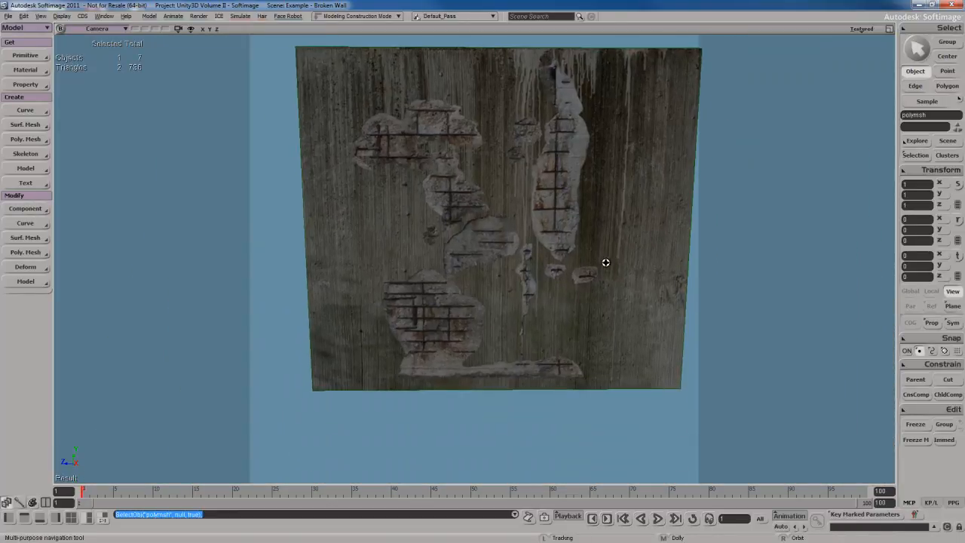
# Compare frontal and slightly angled views of the flat polygon to judge its painted damage
pyautogui.moveTo(603, 270); pyautogui.dragTo(603, 258, button='right')
pyautogui.moveTo(603, 260); pyautogui.dragTo(600, 266)
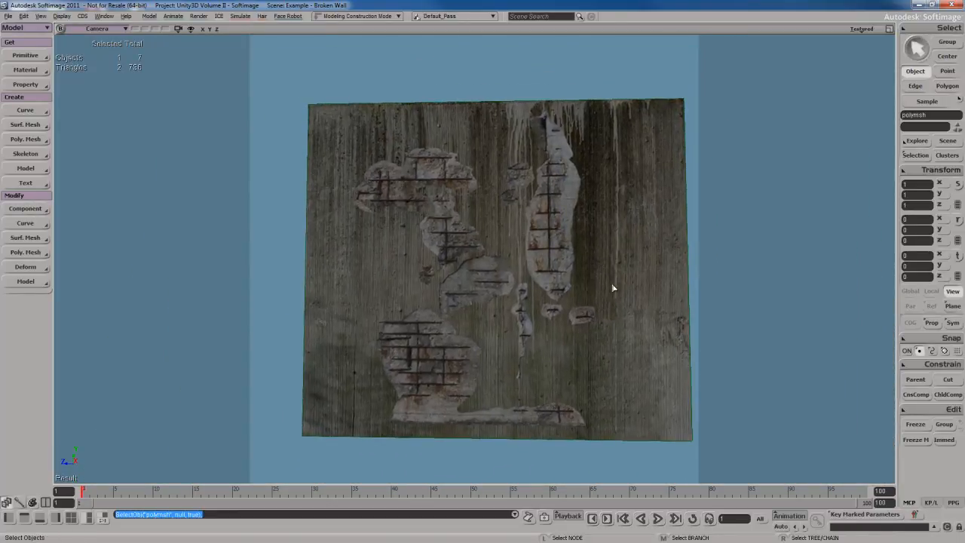
pyautogui.press('s')
pyautogui.moveTo(593, 322); pyautogui.dragTo(553, 274, button='right')
pyautogui.scroll(-4, 544, 298)
pyautogui.press('s')
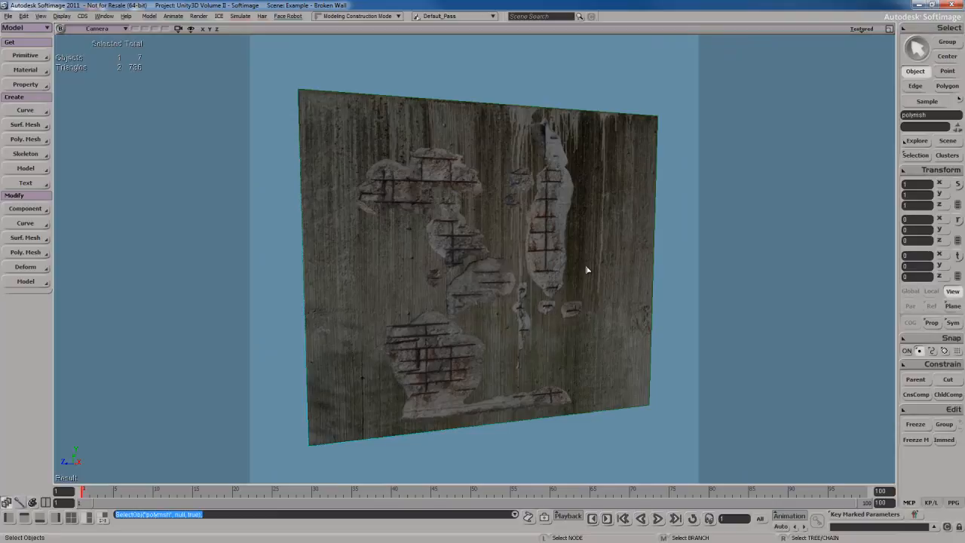
pyautogui.moveTo(587, 269); pyautogui.dragTo(590, 267, button='right')
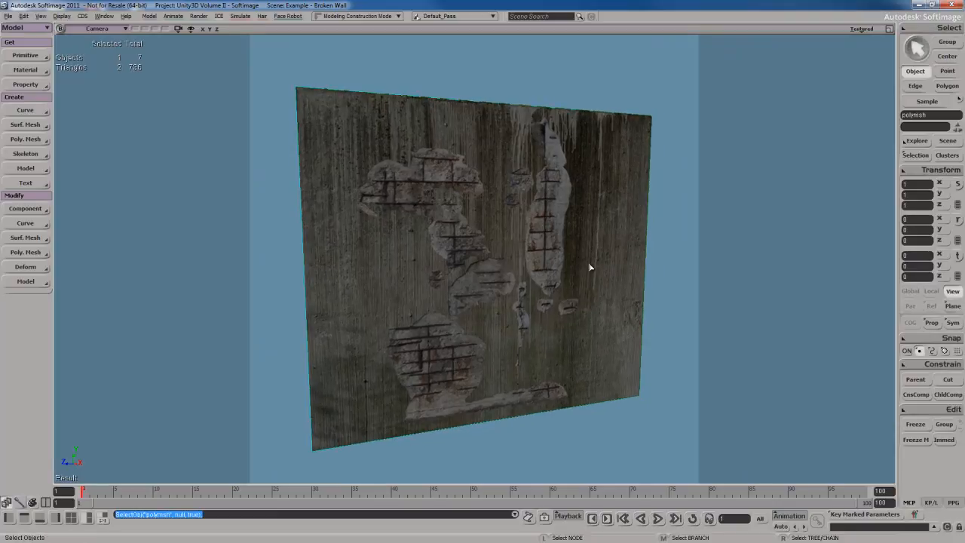
# Inspect the flat polygon's UV layout over the wall texture in an enlarged Texture Editor, closing the editor when done
pyautogui.hotkey('alt', '7')
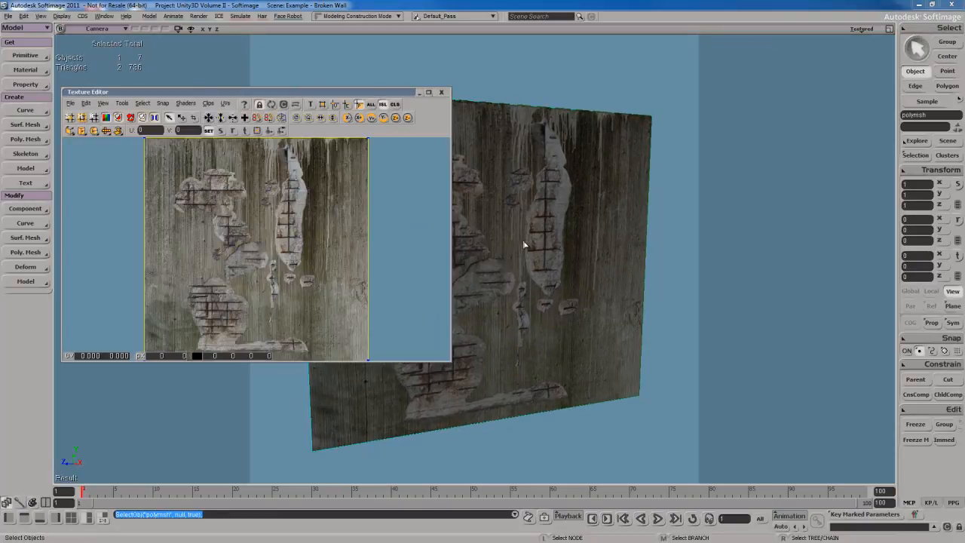
pyautogui.moveTo(351, 91); pyautogui.dragTo(439, 64)
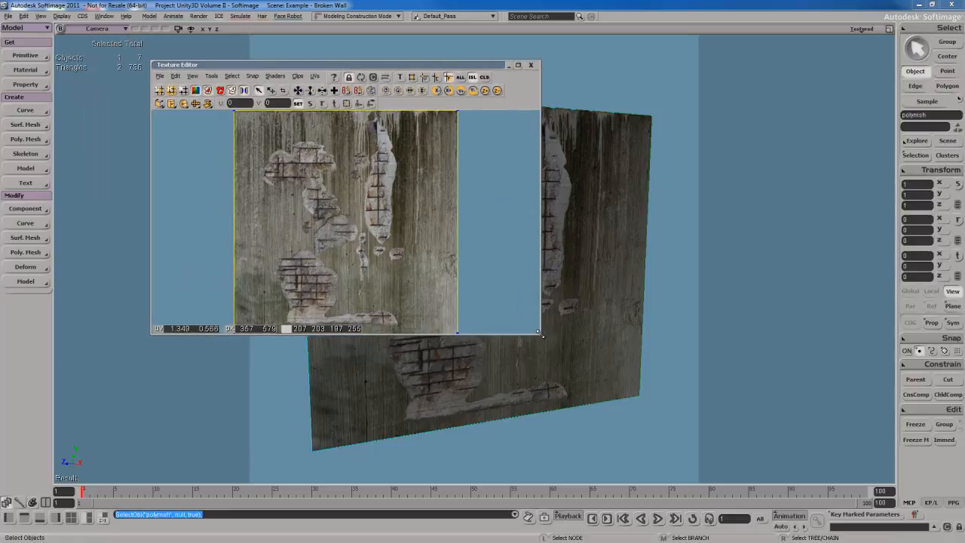
pyautogui.moveTo(540, 332); pyautogui.dragTo(745, 425)
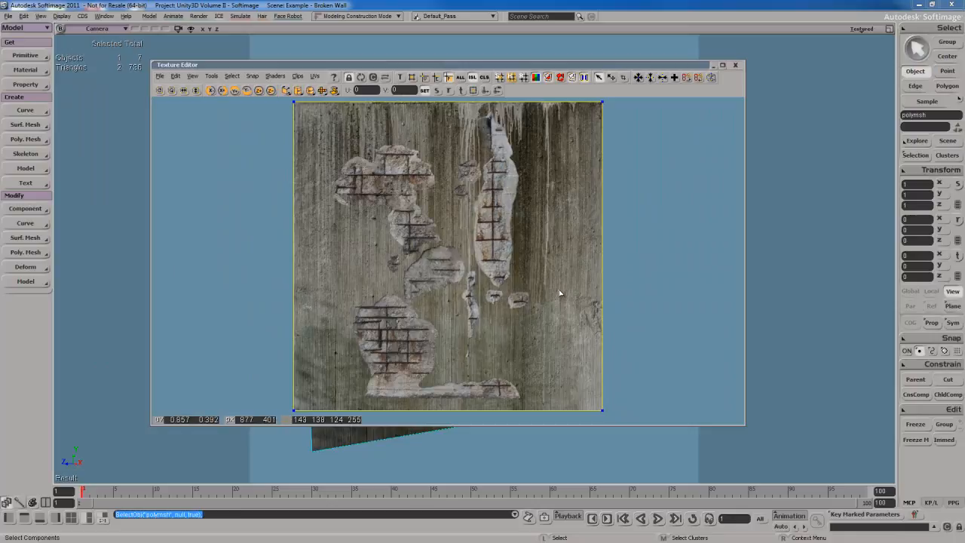
pyautogui.click(737, 64)
# Examine the flat polygon's broken plaster areas up close and from an oblique angle to plan where geometry is needed
pyautogui.press('s')
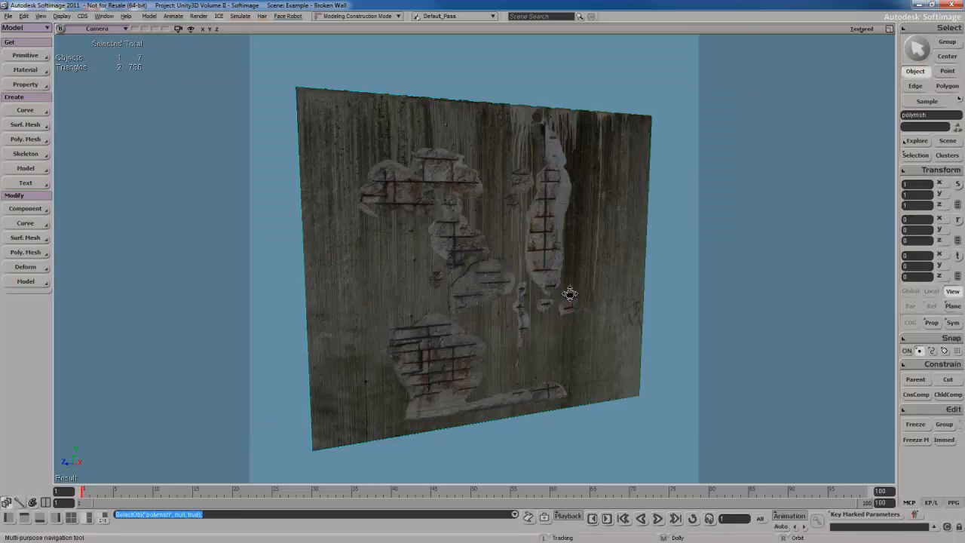
pyautogui.moveTo(569, 294); pyautogui.dragTo(561, 243, button='right')
pyautogui.moveTo(562, 243); pyautogui.dragTo(560, 266)
pyautogui.moveTo(560, 266); pyautogui.dragTo(561, 304, button='right')
pyautogui.moveTo(566, 324); pyautogui.dragTo(566, 306)
pyautogui.scroll(3, 570, 316)
pyautogui.scroll(2, 570, 316)
pyautogui.press('s')
pyautogui.moveTo(566, 307); pyautogui.dragTo(568, 312, button='right')
pyautogui.press('s')
pyautogui.moveTo(550, 250); pyautogui.dragTo(555, 276)
pyautogui.press('s')
pyautogui.moveTo(549, 308); pyautogui.dragTo(546, 284)
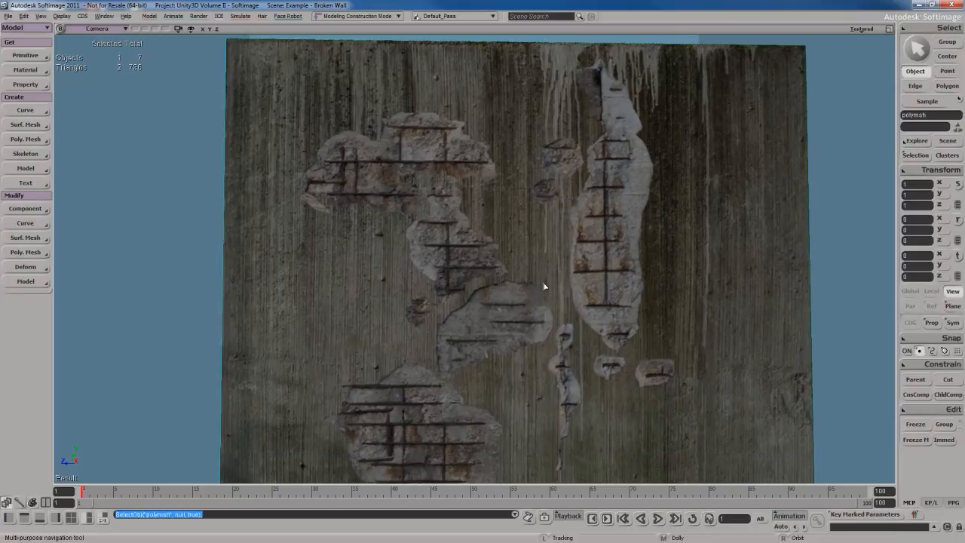
pyautogui.press('s')
pyautogui.moveTo(581, 355); pyautogui.dragTo(577, 327)
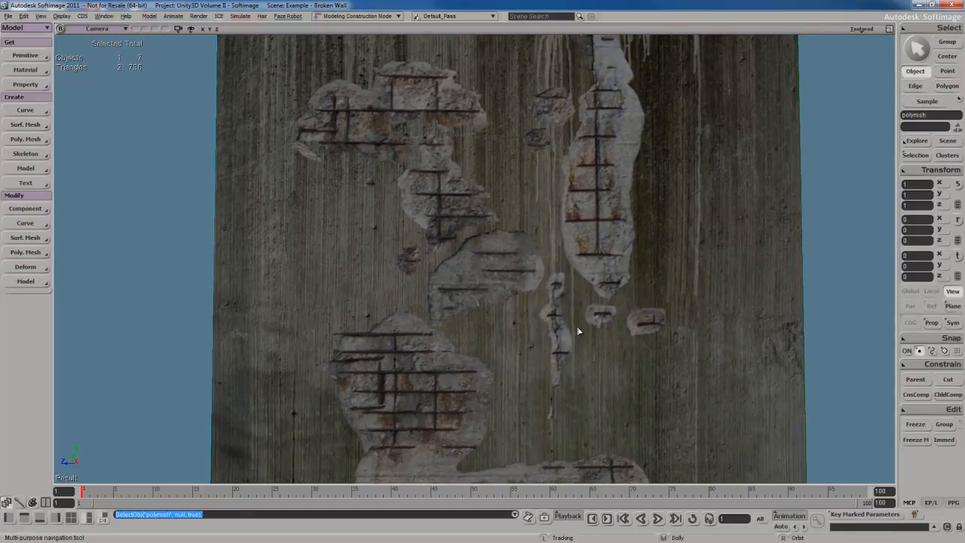
pyautogui.scroll(-3, 577, 327)
pyautogui.moveTo(581, 325); pyautogui.dragTo(584, 340, button='right')
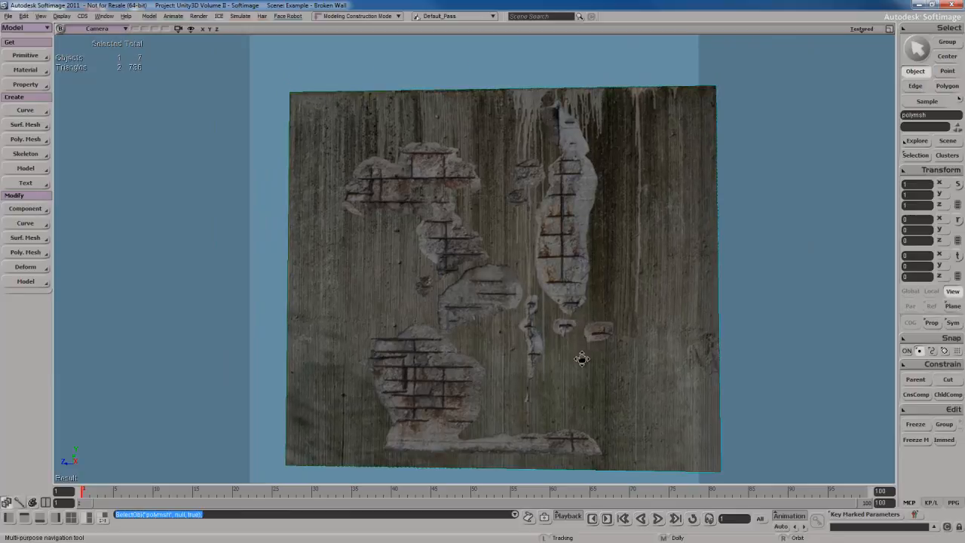
pyautogui.moveTo(581, 357); pyautogui.dragTo(585, 337)
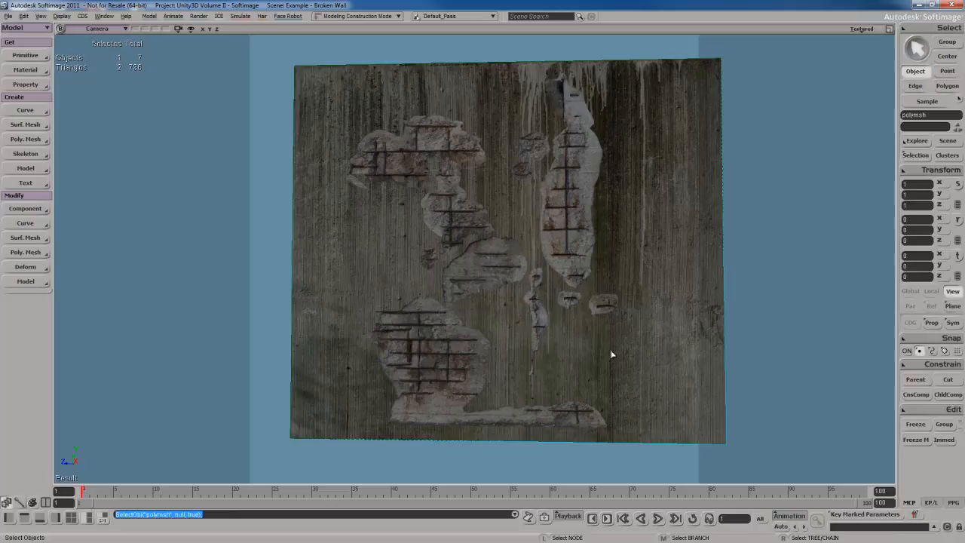
pyautogui.press('s')
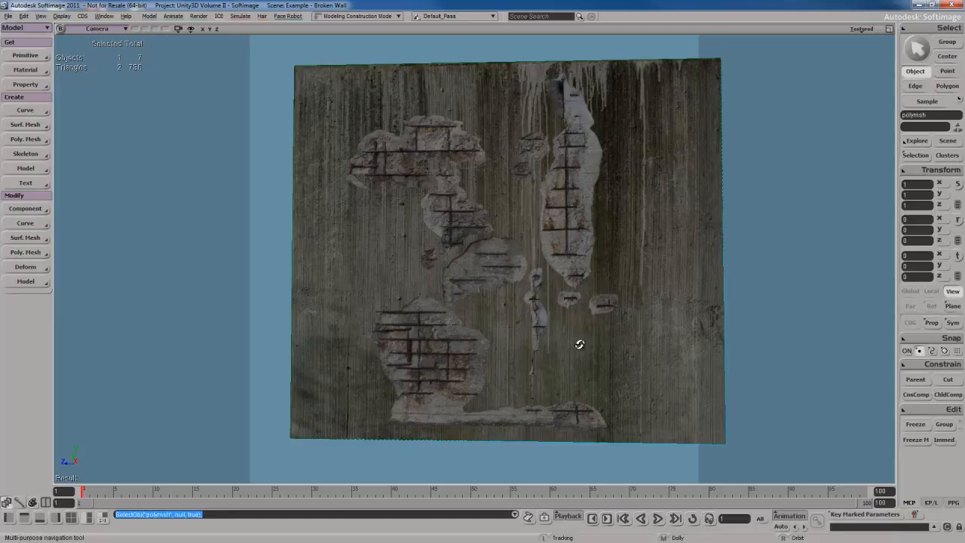
pyautogui.moveTo(578, 343); pyautogui.dragTo(529, 341, button='right')
pyautogui.press('s')
pyautogui.press('s')
pyautogui.press('s')
pyautogui.moveTo(528, 341); pyautogui.dragTo(518, 342, button='middle')
pyautogui.moveTo(518, 341); pyautogui.dragTo(518, 306, button='right')
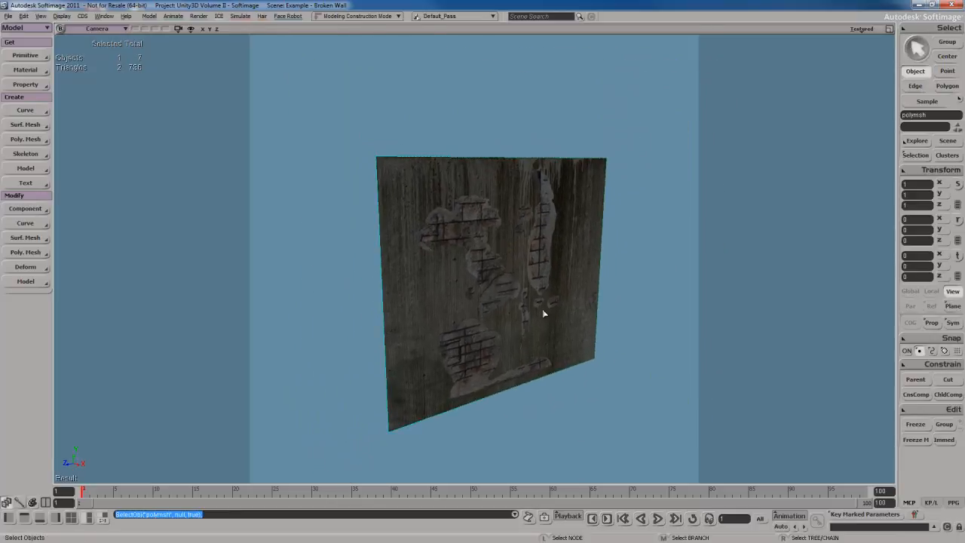
pyautogui.press('u')
pyautogui.click(542, 309)
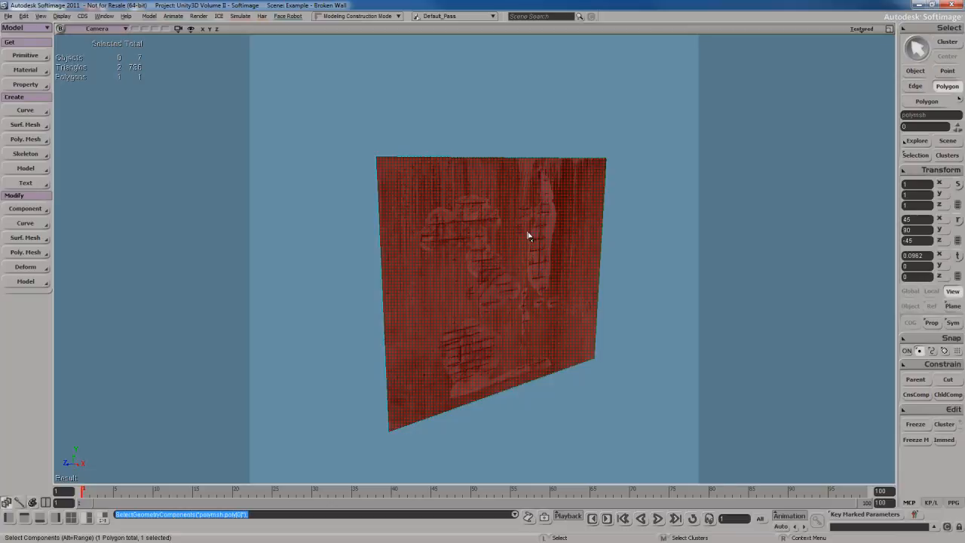
pyautogui.click(655, 311)
pyautogui.press('space')
pyautogui.click(501, 270)
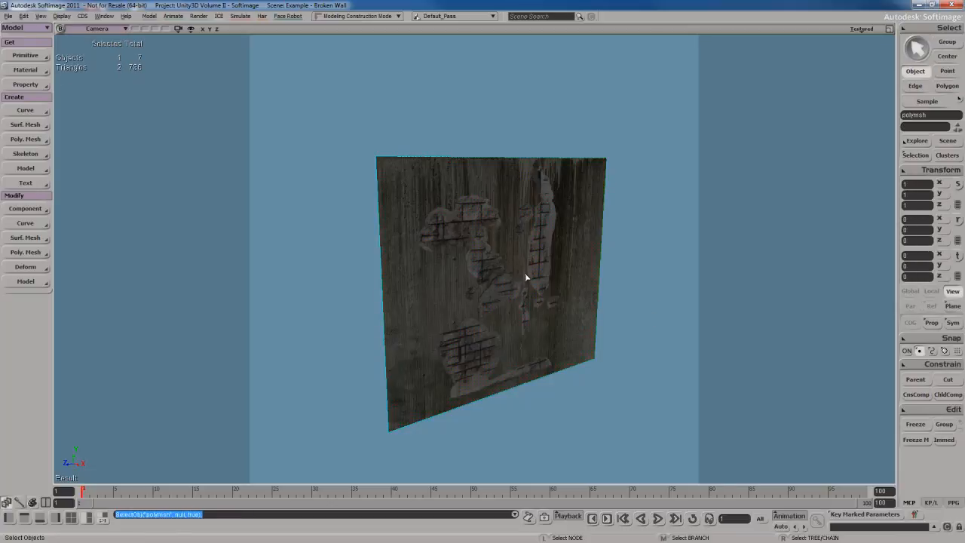
pyautogui.press('u')
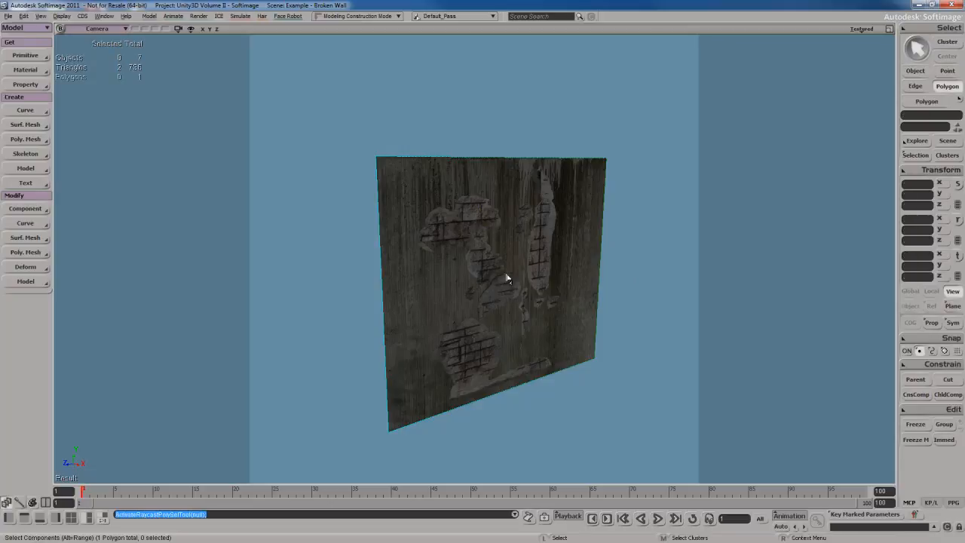
pyautogui.click(499, 210)
pyautogui.press('space')
# Subdivide the flat polygon's upper and lower edges evenly with 4 subdivisions, connecting them with vertical edges
pyautogui.press('i')
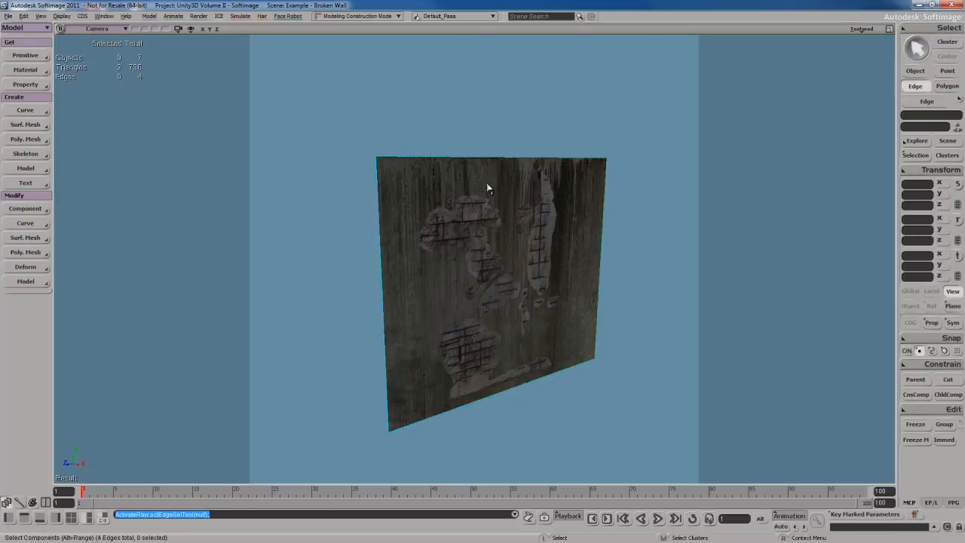
pyautogui.moveTo(516, 374); pyautogui.dragTo(520, 414)
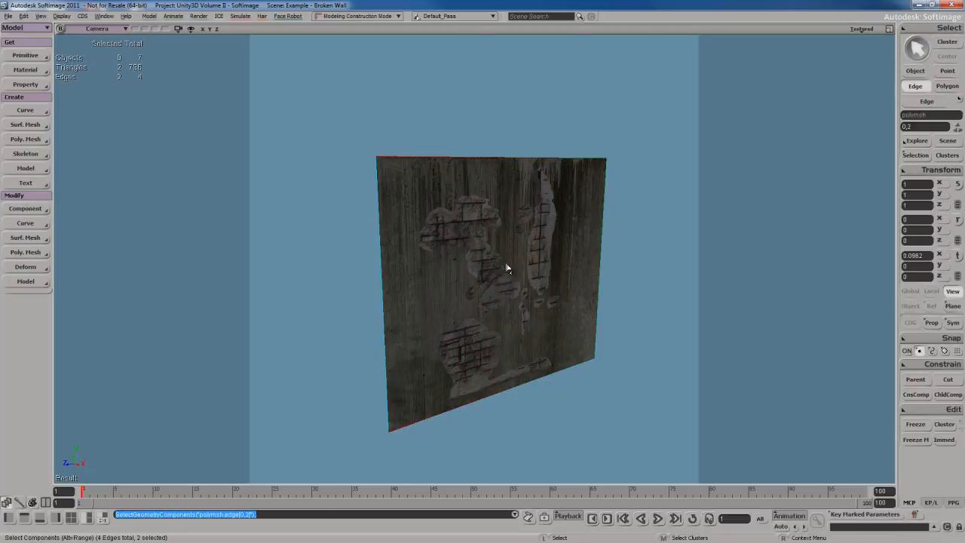
pyautogui.rightClick(531, 341)
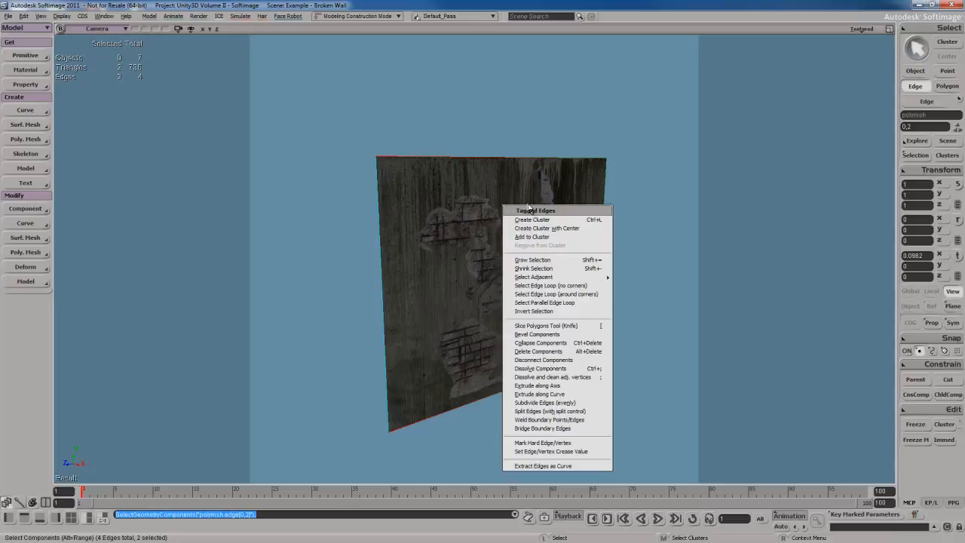
pyautogui.click(554, 405)
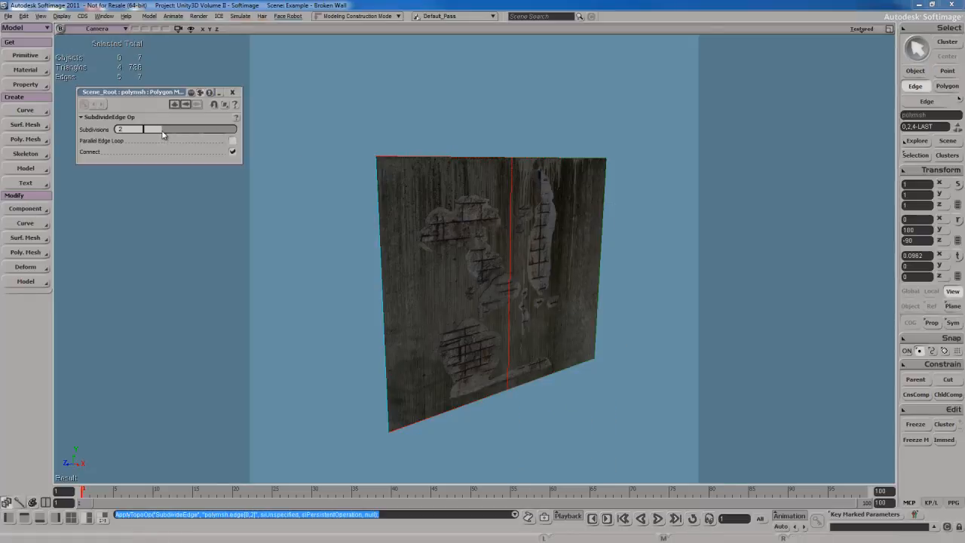
pyautogui.moveTo(162, 134); pyautogui.dragTo(181, 135)
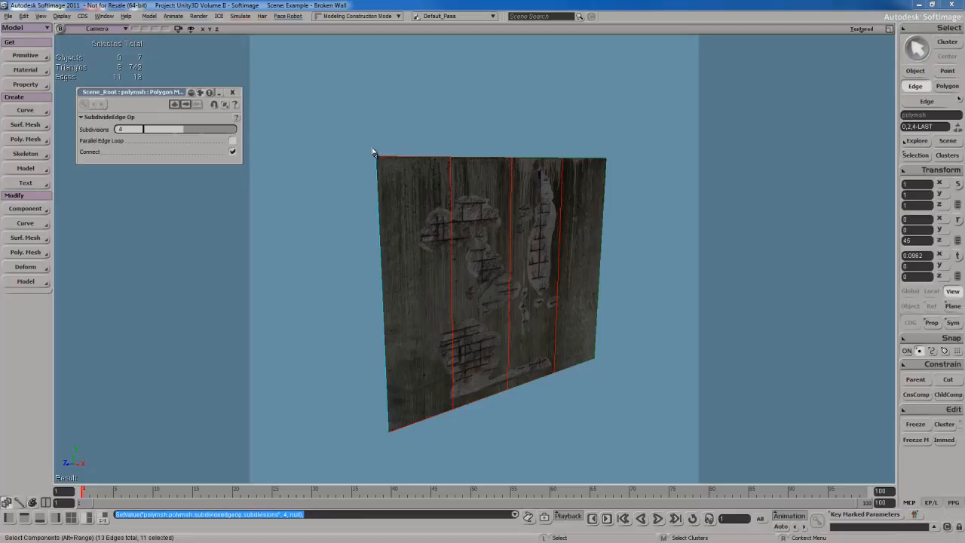
# Subdivide all vertical edges of the polygon evenly into four connected rows to complete a 4 by 4 grid
pyautogui.moveTo(358, 282); pyautogui.dragTo(707, 285)
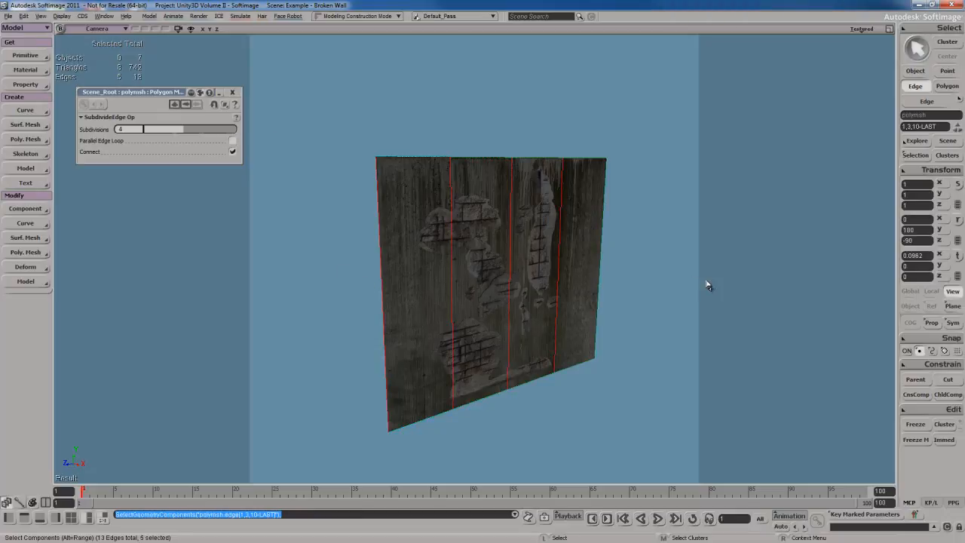
pyautogui.keyDown('shift'); pyautogui.click(559, 259); pyautogui.keyUp('shift')
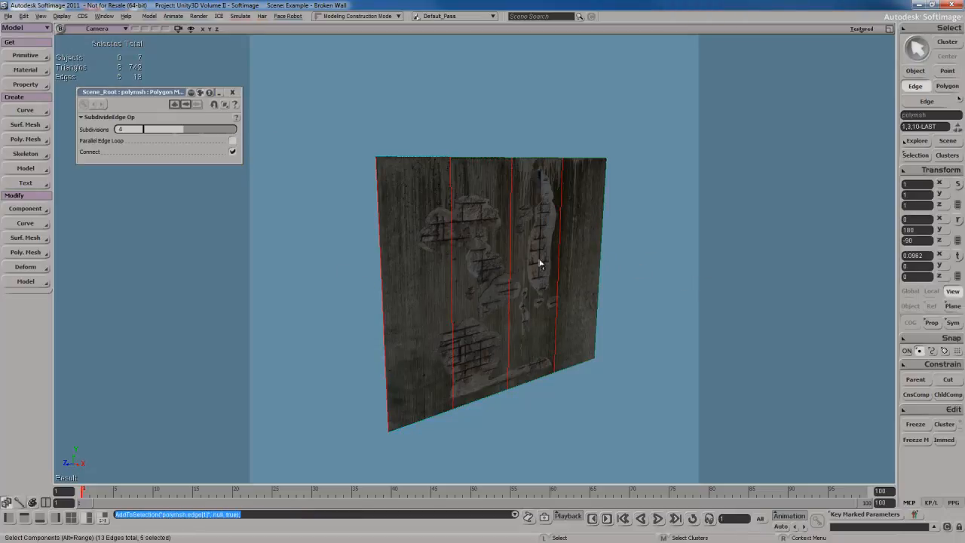
pyautogui.rightClick(497, 247)
pyautogui.click(556, 444)
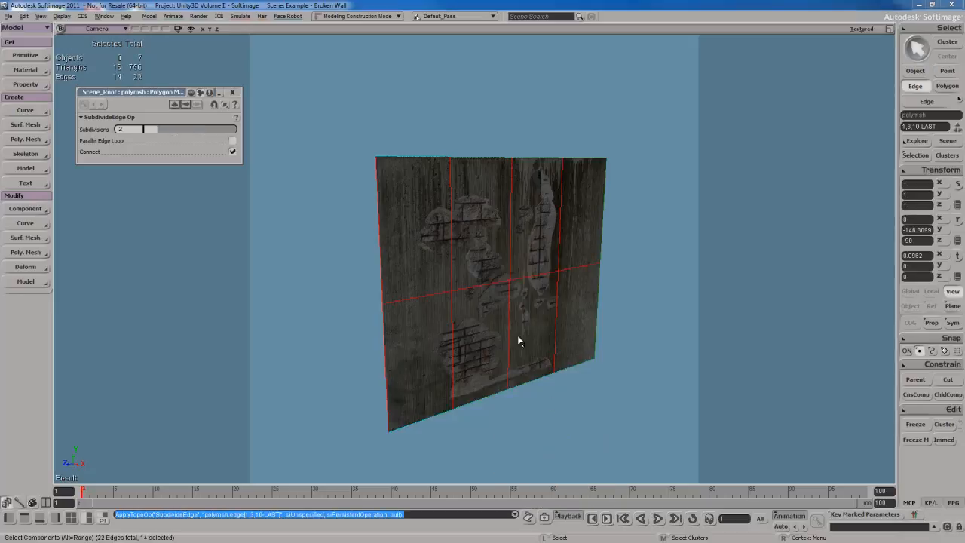
pyautogui.moveTo(158, 130); pyautogui.dragTo(177, 128)
pyautogui.click(232, 92)
# Return to object selection and examine how the new grid edges cross the damaged areas of the wall texture
pyautogui.press('s')
pyautogui.moveTo(595, 283); pyautogui.dragTo(542, 279, button='right')
pyautogui.scroll(4, 542, 279)
pyautogui.press('space')
pyautogui.press('s')
pyautogui.moveTo(495, 252); pyautogui.dragTo(504, 244, button='right')
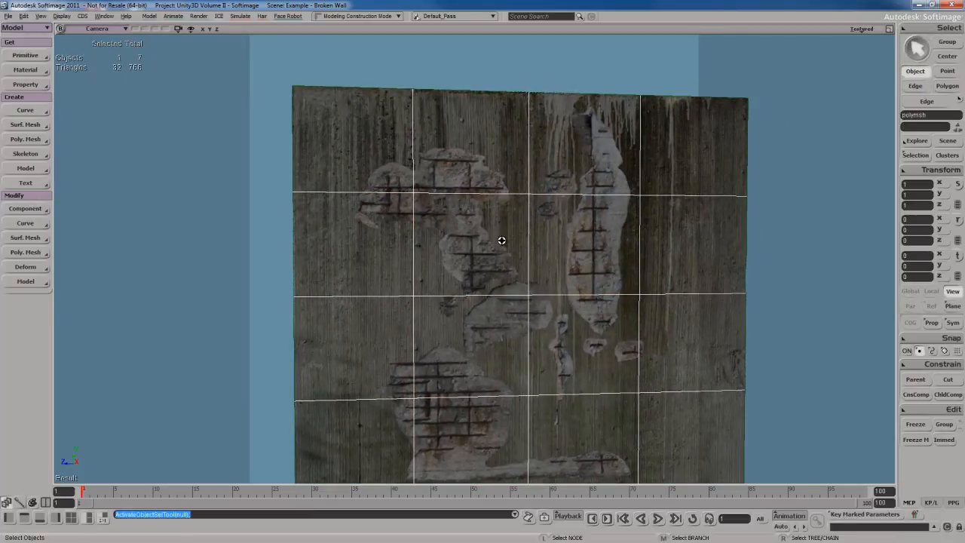
pyautogui.press('s')
pyautogui.moveTo(503, 300); pyautogui.dragTo(490, 230)
pyautogui.moveTo(489, 231); pyautogui.dragTo(479, 272, button='right')
pyautogui.press('space')
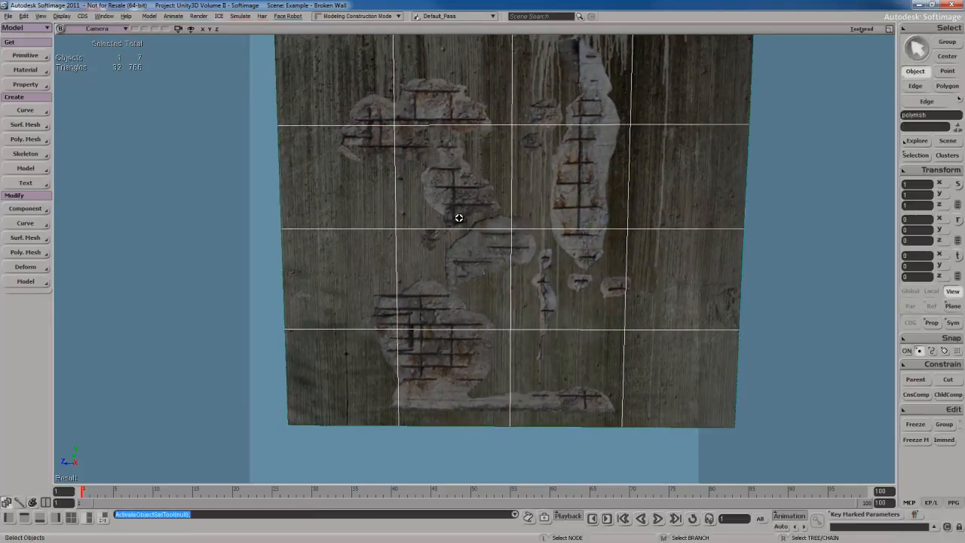
pyautogui.scroll(6, 458, 218)
pyautogui.press('s')
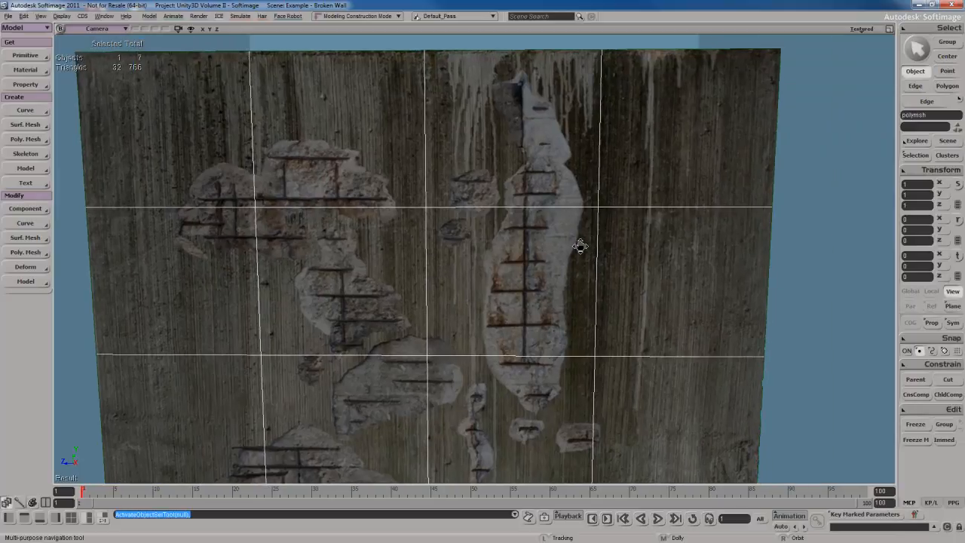
pyautogui.moveTo(580, 247); pyautogui.dragTo(581, 275)
pyautogui.press('s')
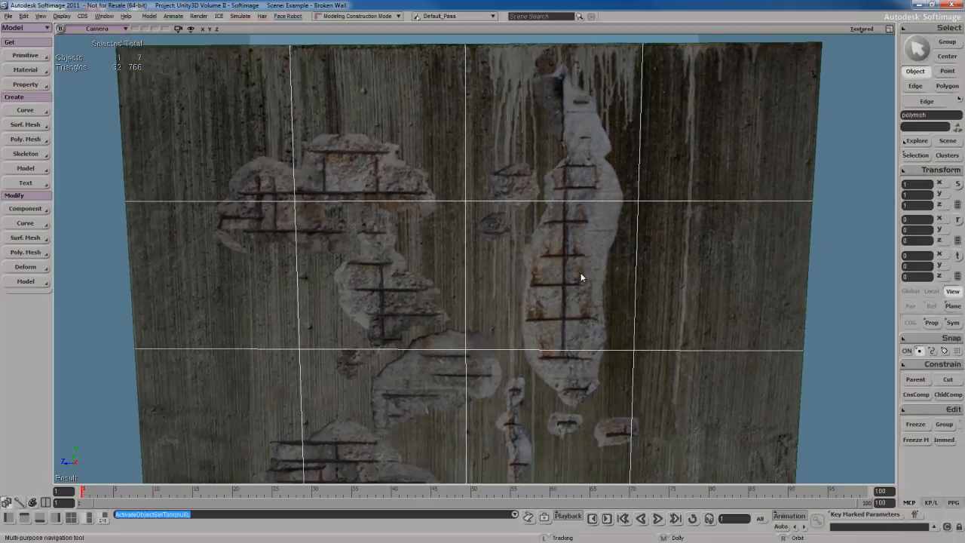
pyautogui.moveTo(581, 277); pyautogui.dragTo(580, 264, button='right')
# Show the subdivided polygon in the Right view with Textured Decal display
pyautogui.click(110, 31)
pyautogui.click(131, 103)
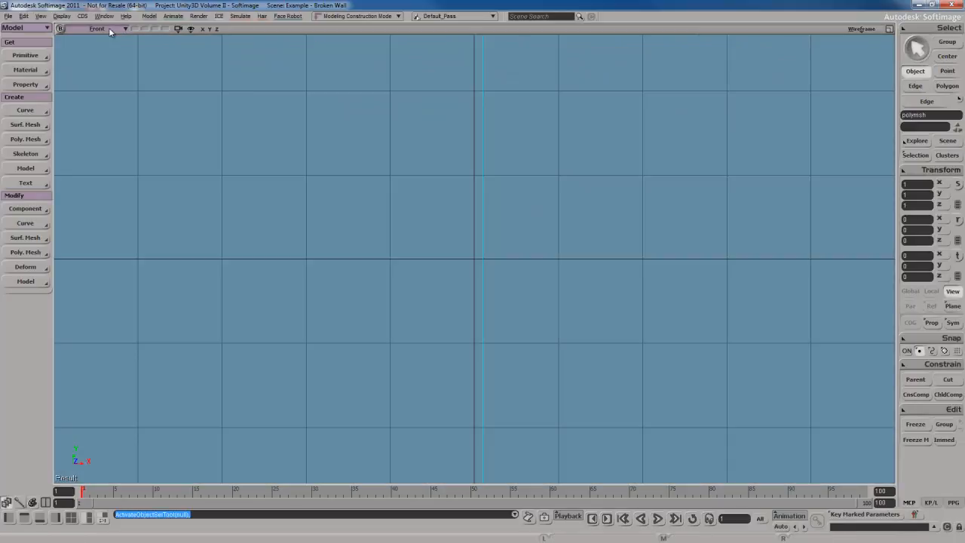
pyautogui.click(109, 28)
pyautogui.click(131, 114)
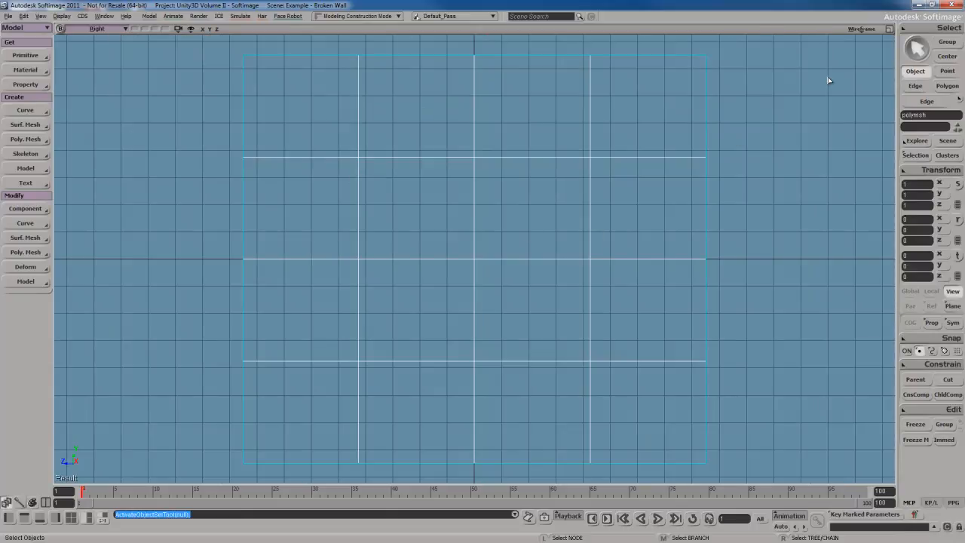
pyautogui.click(861, 28)
pyautogui.click(858, 205)
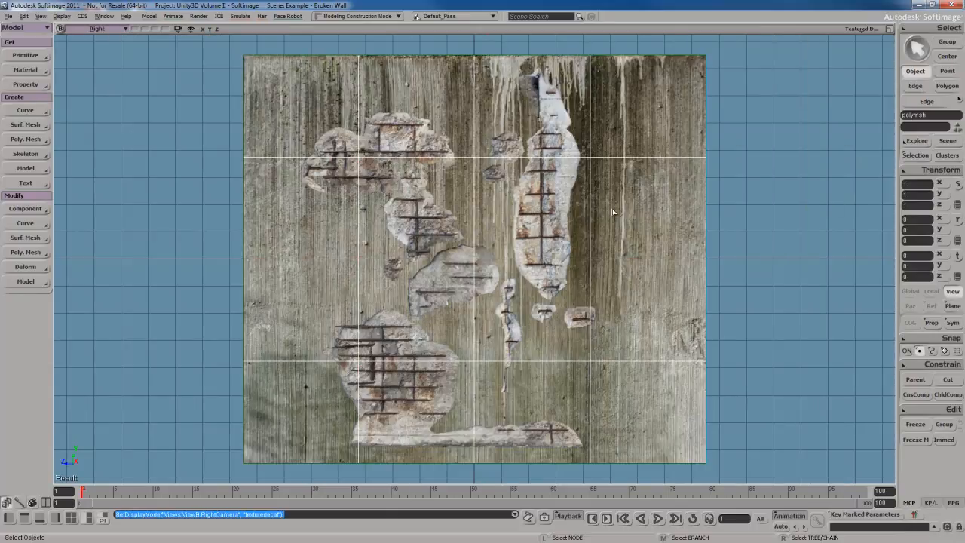
pyautogui.press('s')
pyautogui.moveTo(564, 194); pyautogui.dragTo(577, 194)
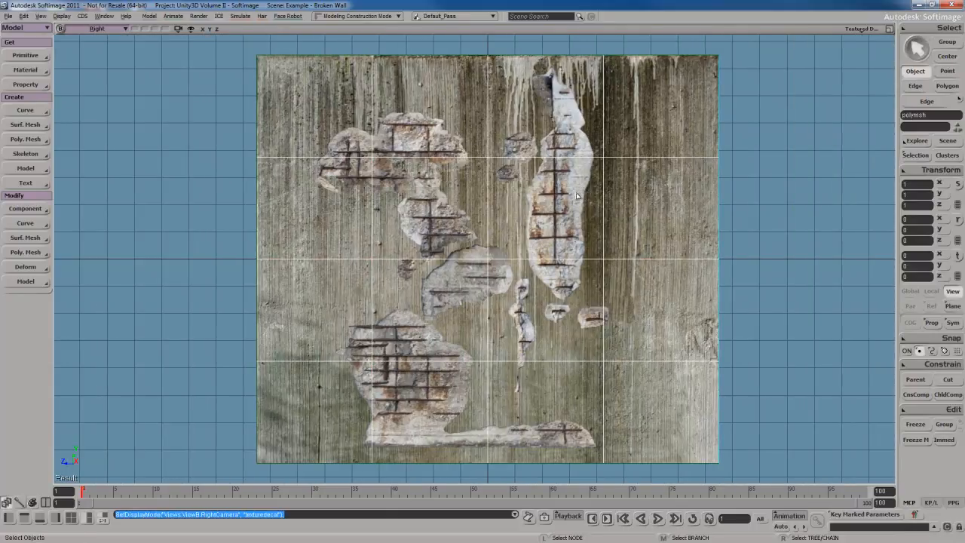
# Add edges tracing the right side of the tall damaged area, from the upper horizontal grid edge up to its tip
pyautogui.press('\\')
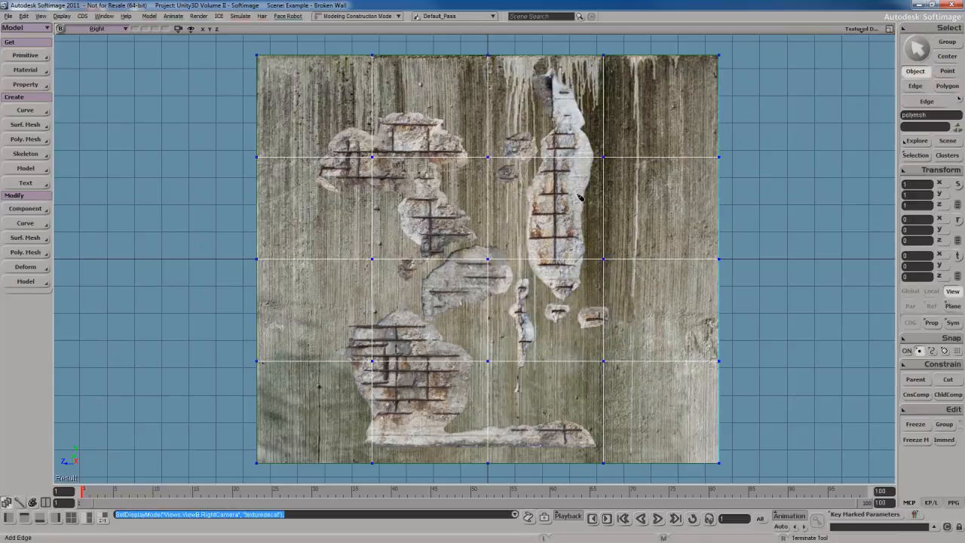
pyautogui.click(26, 254)
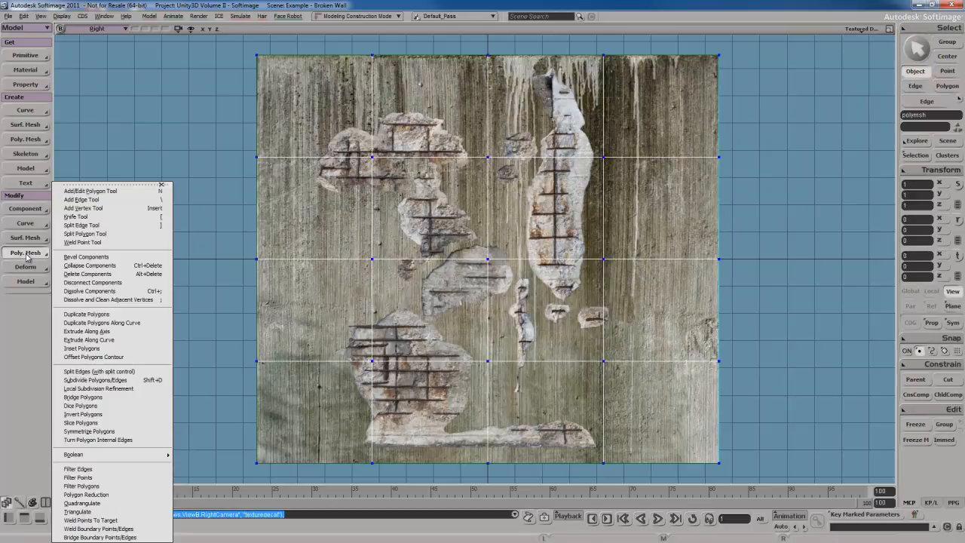
pyautogui.click(113, 199)
pyautogui.press('s')
pyautogui.moveTo(568, 199); pyautogui.dragTo(559, 276)
pyautogui.moveTo(559, 275); pyautogui.dragTo(578, 265, button='middle')
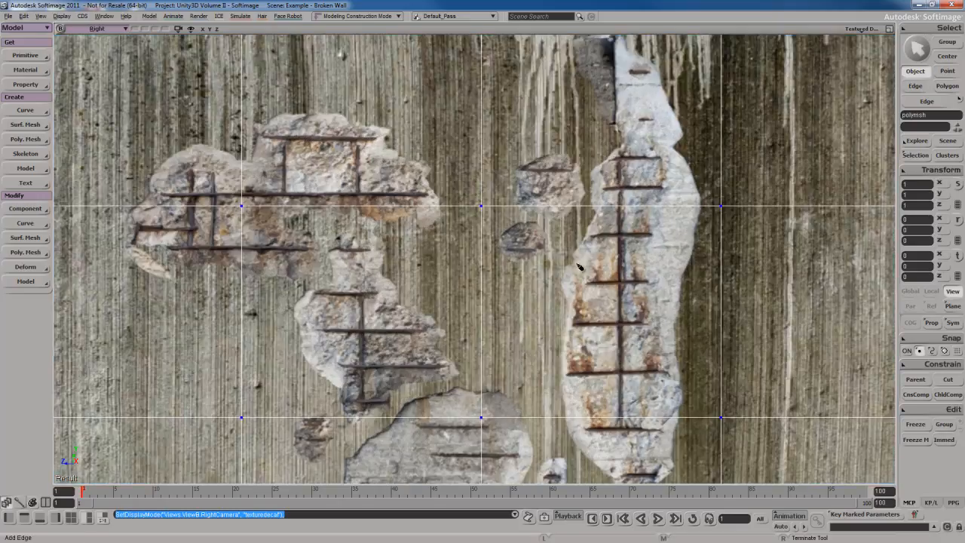
pyautogui.press('s')
pyautogui.moveTo(579, 267); pyautogui.dragTo(419, 261)
pyautogui.scroll(-1, 512, 214)
pyautogui.press('s')
pyautogui.moveTo(516, 213); pyautogui.dragTo(548, 225)
pyautogui.scroll(-1, 549, 225)
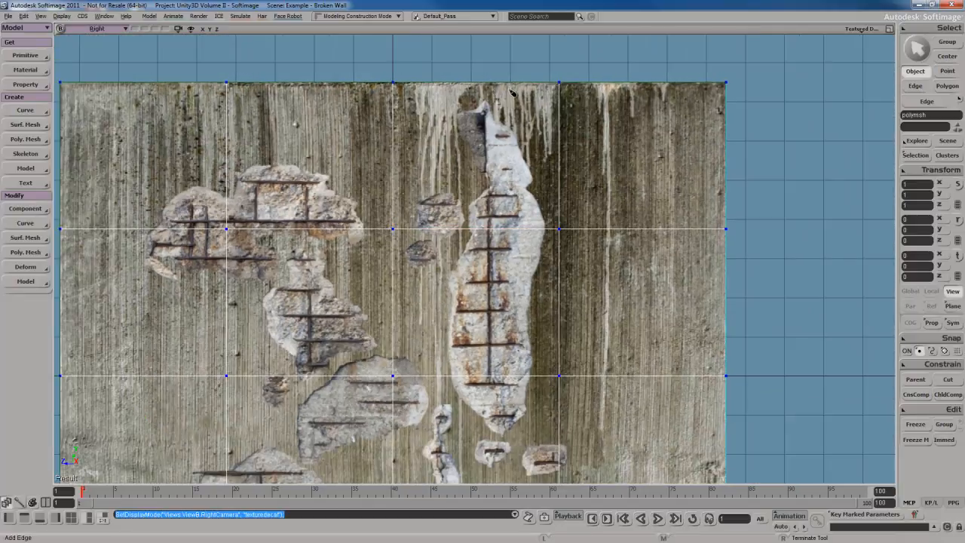
pyautogui.click(547, 230)
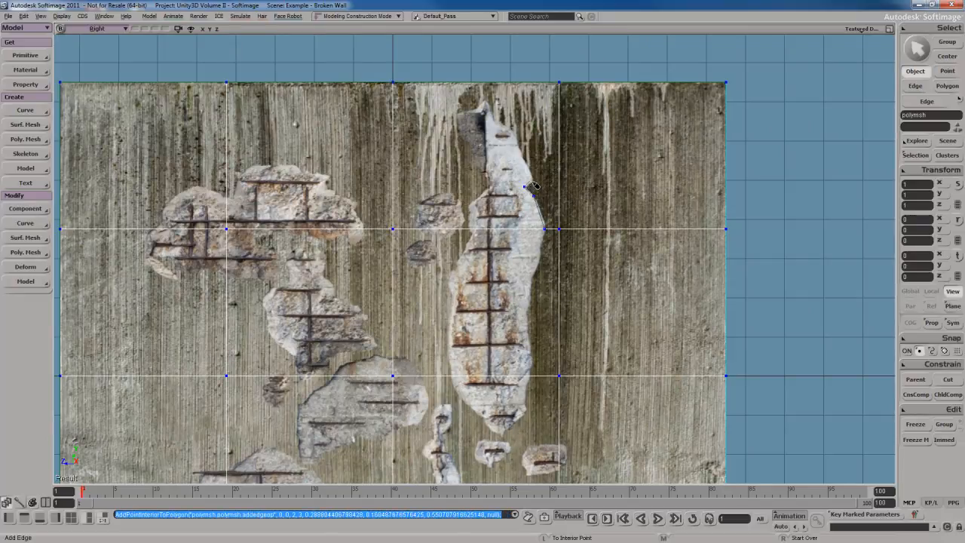
pyautogui.click(534, 195)
pyautogui.click(532, 178)
pyautogui.click(519, 146)
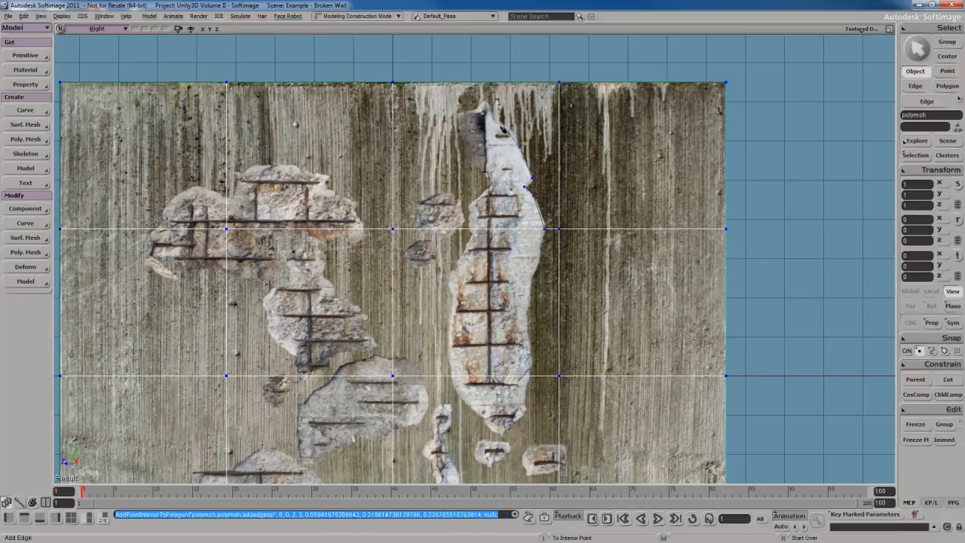
pyautogui.click(502, 123)
pyautogui.click(491, 116)
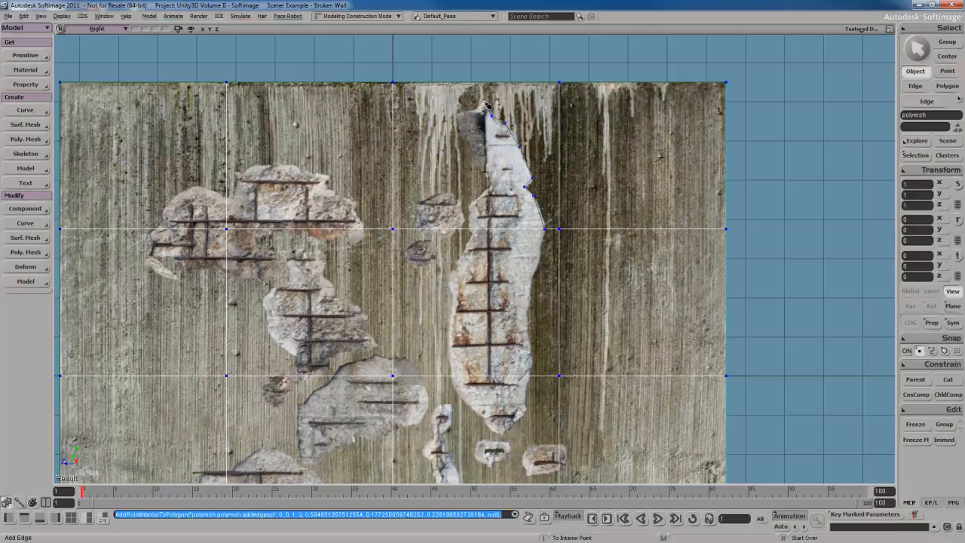
pyautogui.click(484, 101)
# Continue the added edges down the left side of the tall damaged area and around its lower end to close the outline
pyautogui.click(457, 114)
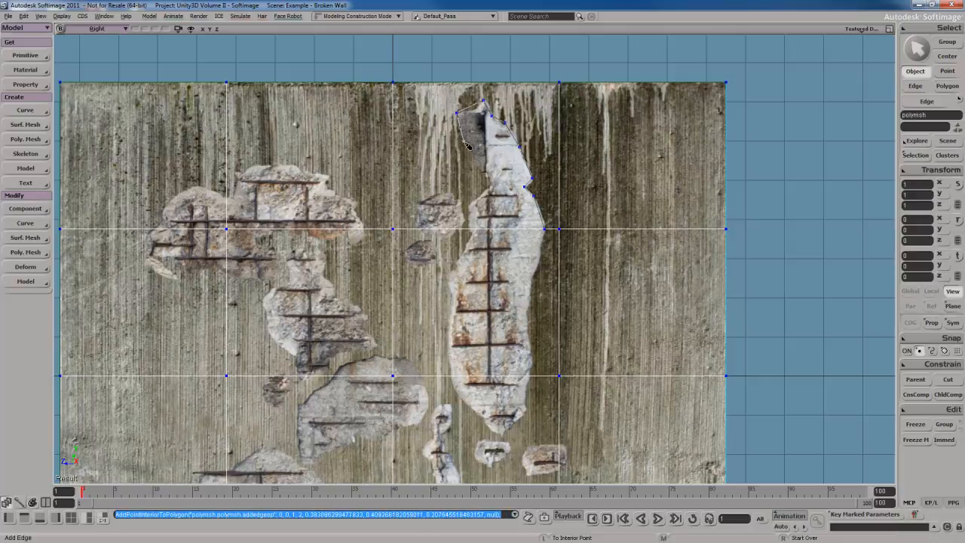
pyautogui.click(463, 141)
pyautogui.click(476, 161)
pyautogui.click(491, 185)
pyautogui.click(468, 204)
pyautogui.click(470, 229)
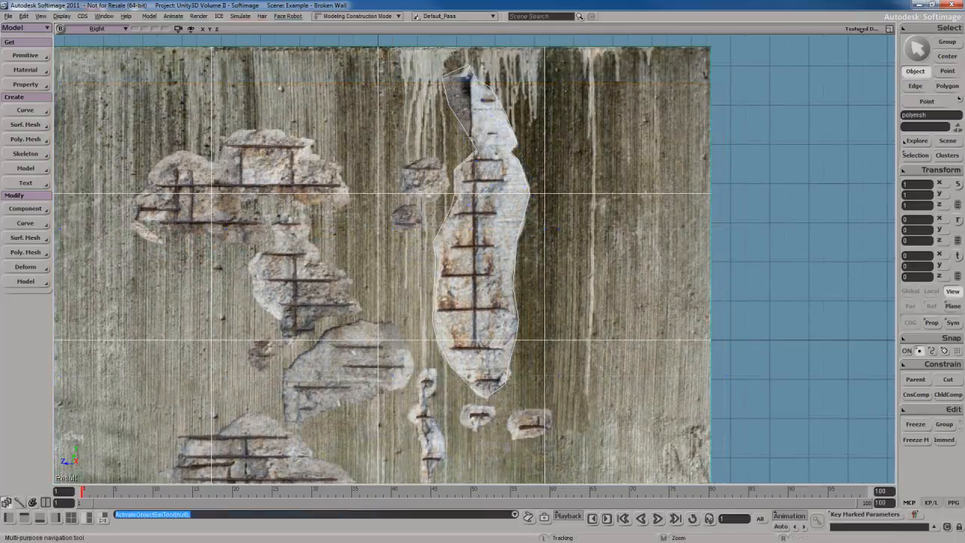
pyautogui.moveTo(493, 317); pyautogui.dragTo(500, 265)
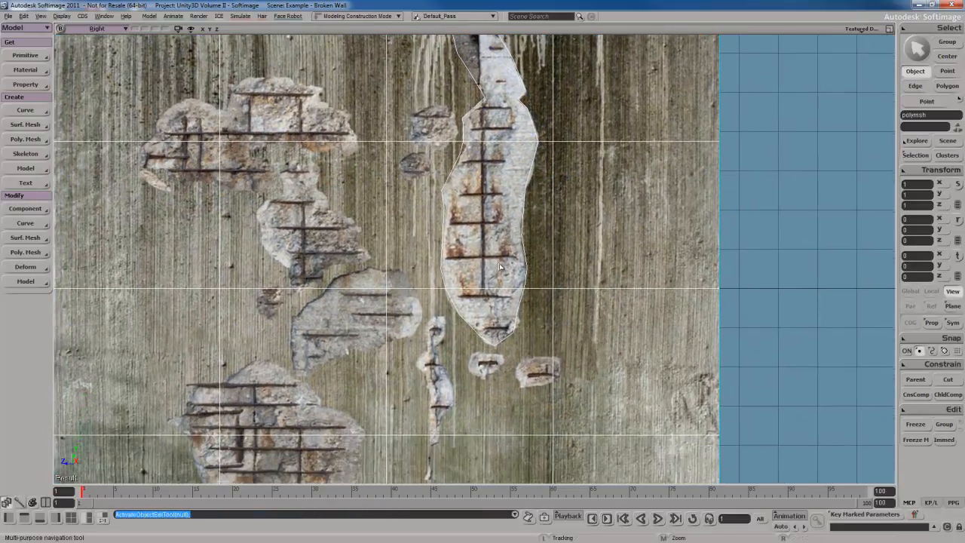
# Select only the closed loop of edges outlining the tall damaged area
pyautogui.scroll(-2, 499, 265)
pyautogui.scroll(2, 500, 265)
pyautogui.moveTo(521, 208); pyautogui.dragTo(511, 275)
pyautogui.press('e')
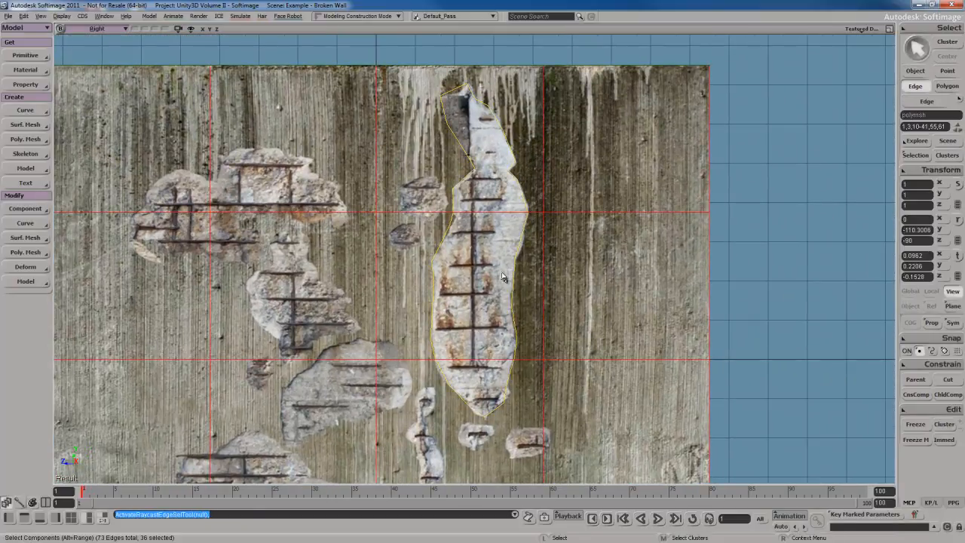
pyautogui.click(516, 289)
pyautogui.keyDown('alt'); pyautogui.middleClick(552, 347); pyautogui.keyUp('alt')
pyautogui.click(524, 292)
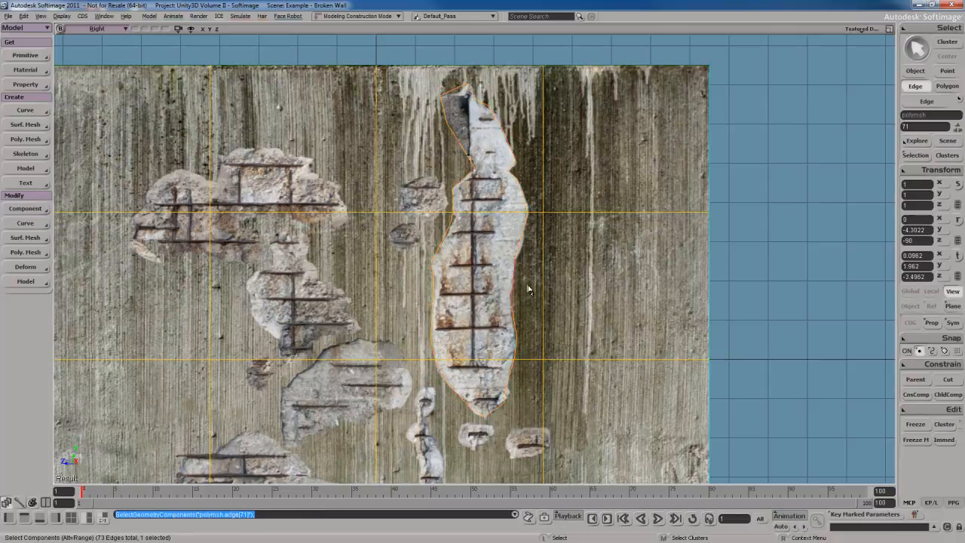
pyautogui.keyDown('alt'); pyautogui.click(520, 188); pyautogui.keyUp('alt')
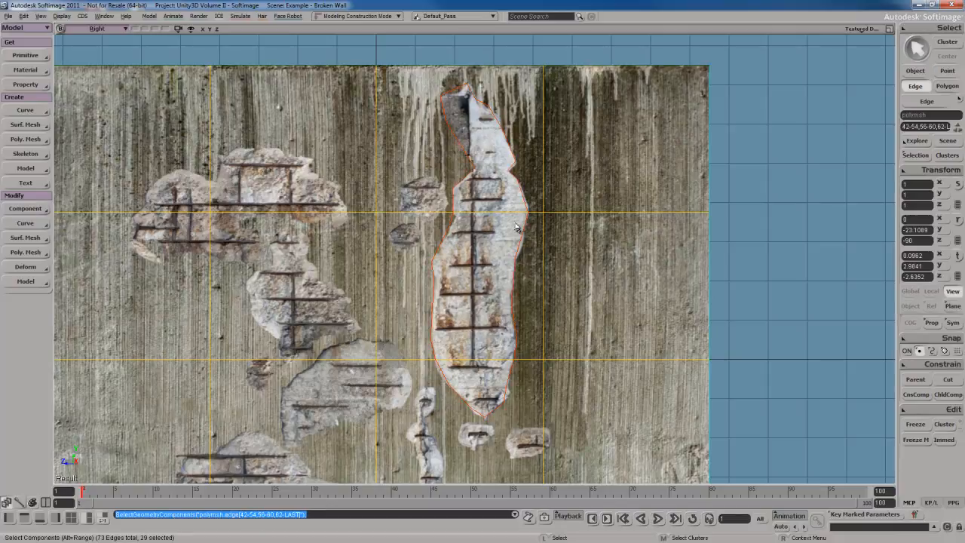
# Bevel the selected outline edges with 0 rounding subdivisions
pyautogui.moveTo(493, 327); pyautogui.dragTo(501, 290)
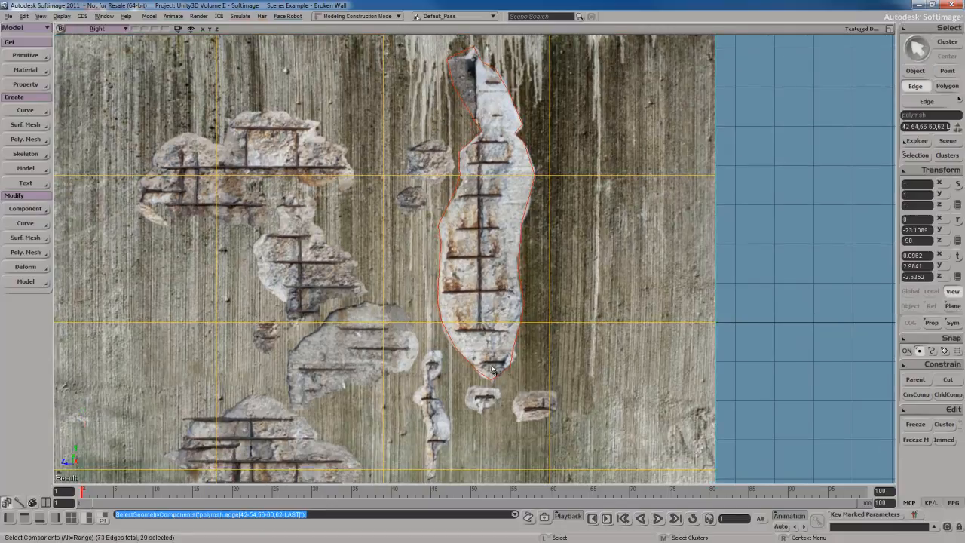
pyautogui.moveTo(526, 230); pyautogui.dragTo(520, 254)
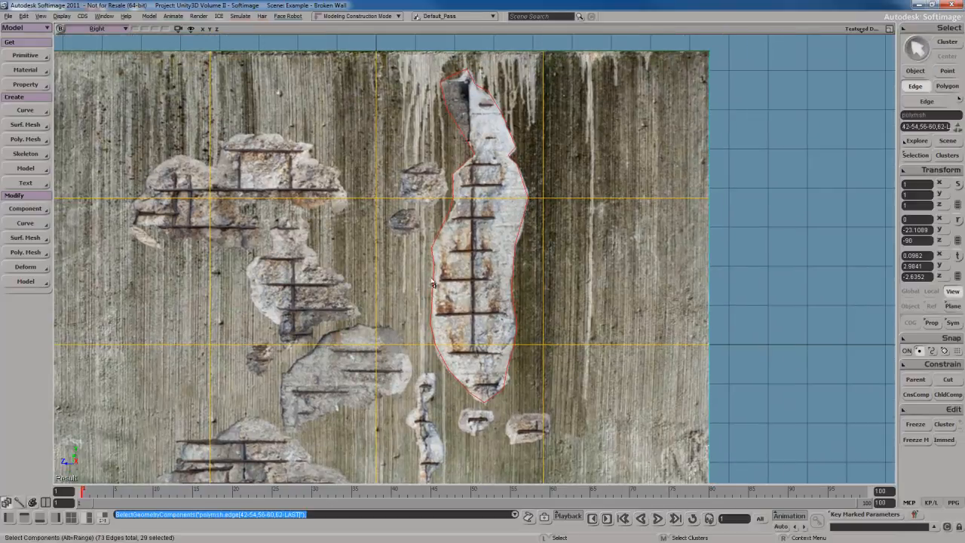
pyautogui.moveTo(465, 330); pyautogui.dragTo(469, 300)
pyautogui.scroll(2, 465, 273)
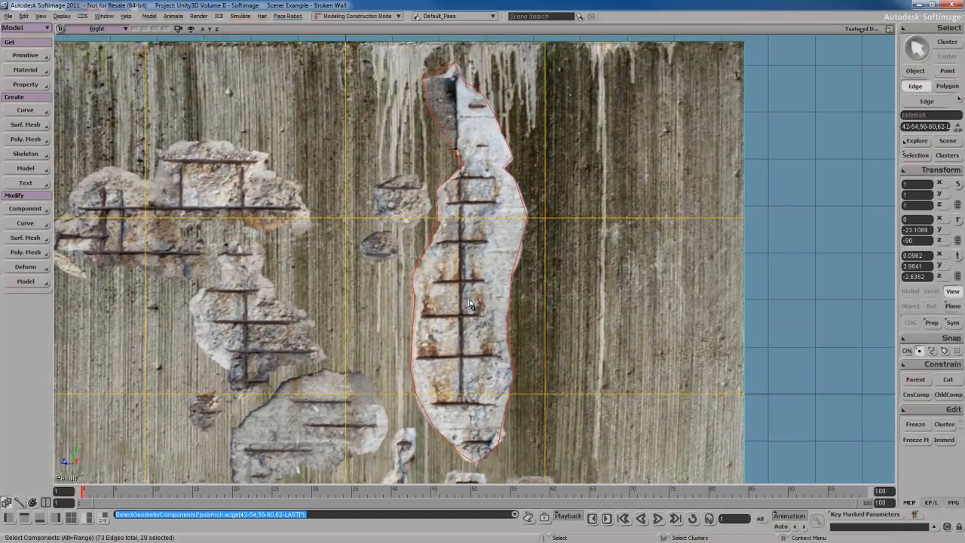
pyautogui.rightClick(488, 233)
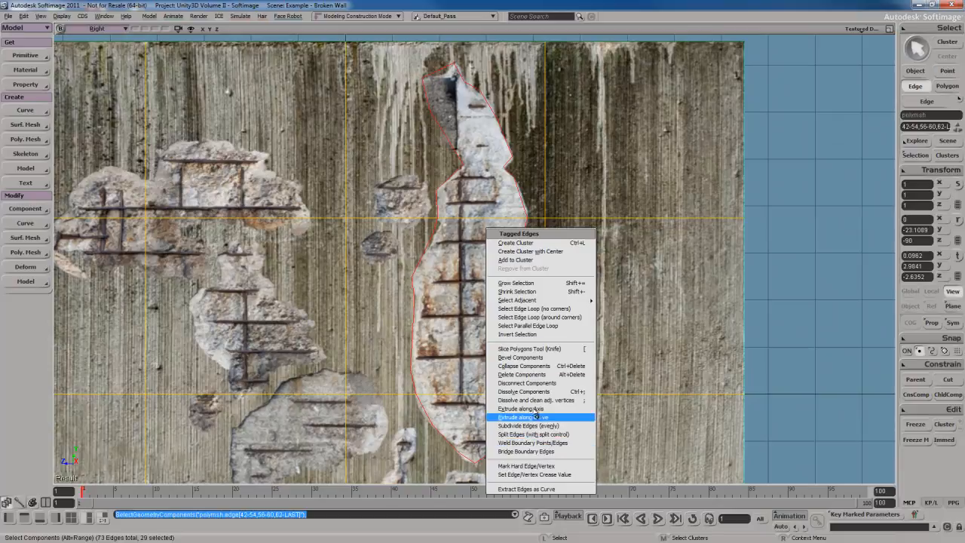
pyautogui.click(542, 358)
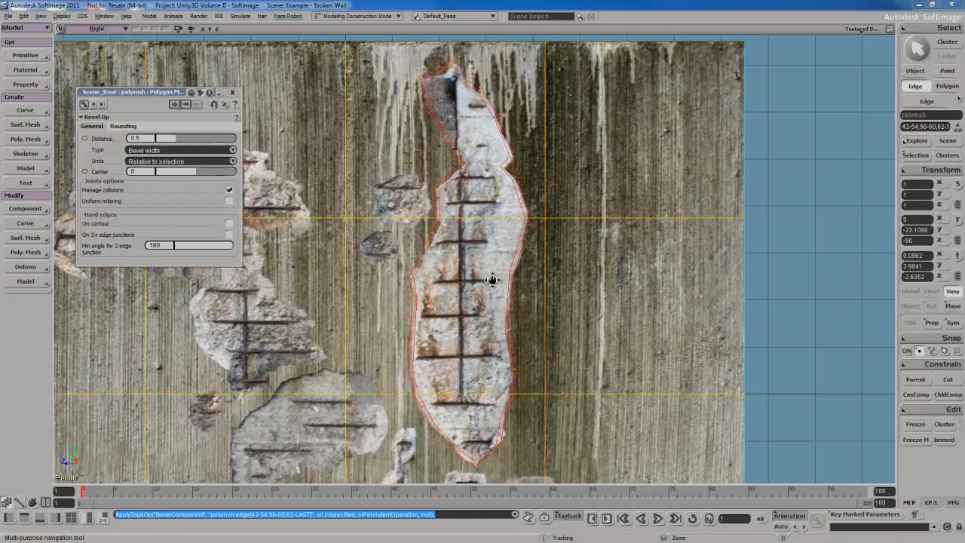
pyautogui.scroll(3, 251, 187)
pyautogui.click(122, 125)
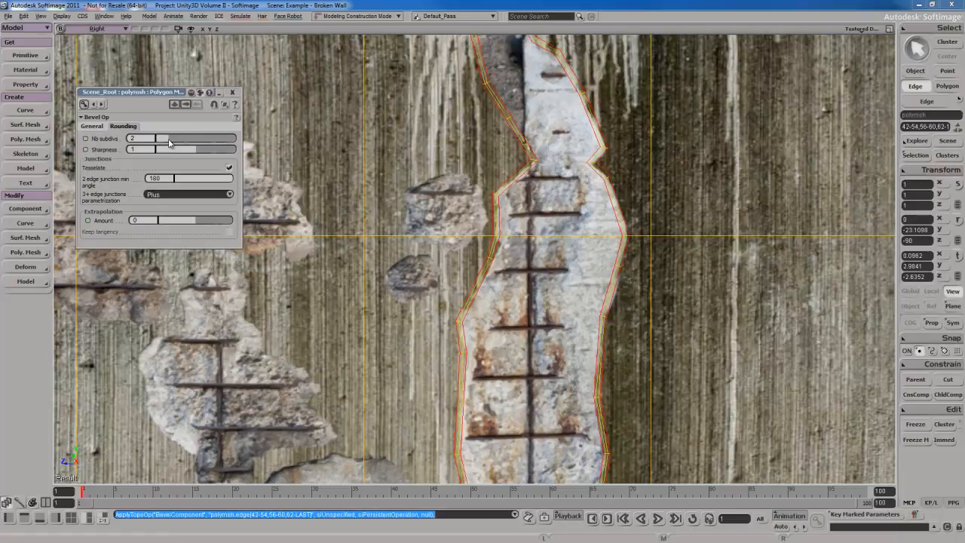
pyautogui.moveTo(166, 142); pyautogui.dragTo(156, 140)
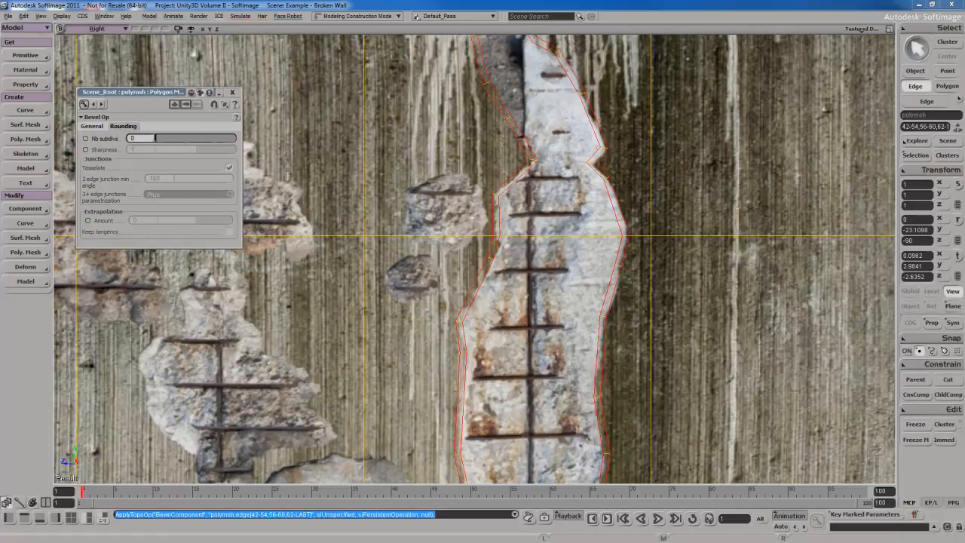
# Set the outline's bevel distance to 0.692 and close the bevel properties
pyautogui.click(100, 126)
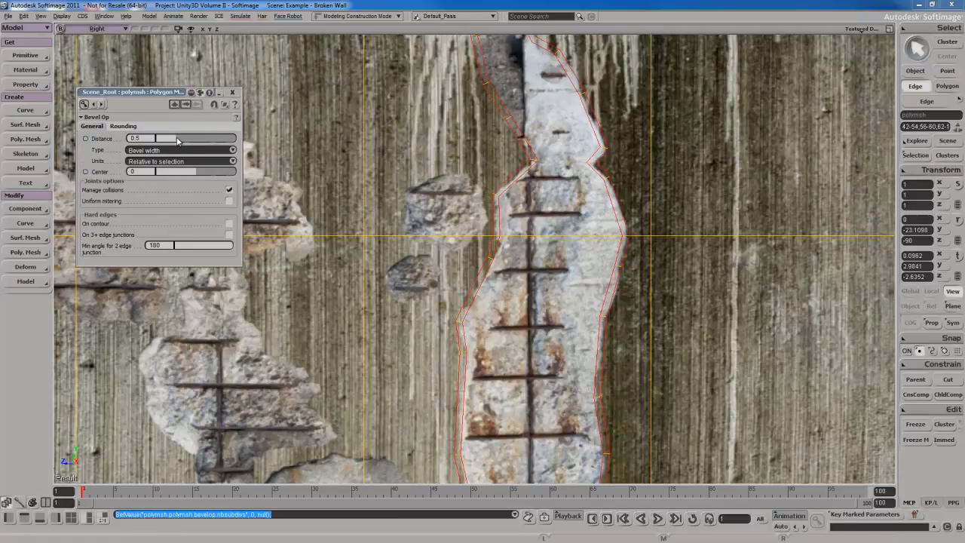
pyautogui.moveTo(178, 140); pyautogui.dragTo(185, 141)
pyautogui.press('s')
pyautogui.moveTo(423, 330)
pyautogui.mouseDown()
pyautogui.moveTo(454, 273)
pyautogui.moveTo(453, 292)
pyautogui.mouseUp()
pyautogui.moveTo(458, 247)
pyautogui.mouseDown()
pyautogui.moveTo(461, 310)
pyautogui.moveTo(457, 281)
pyautogui.mouseUp()
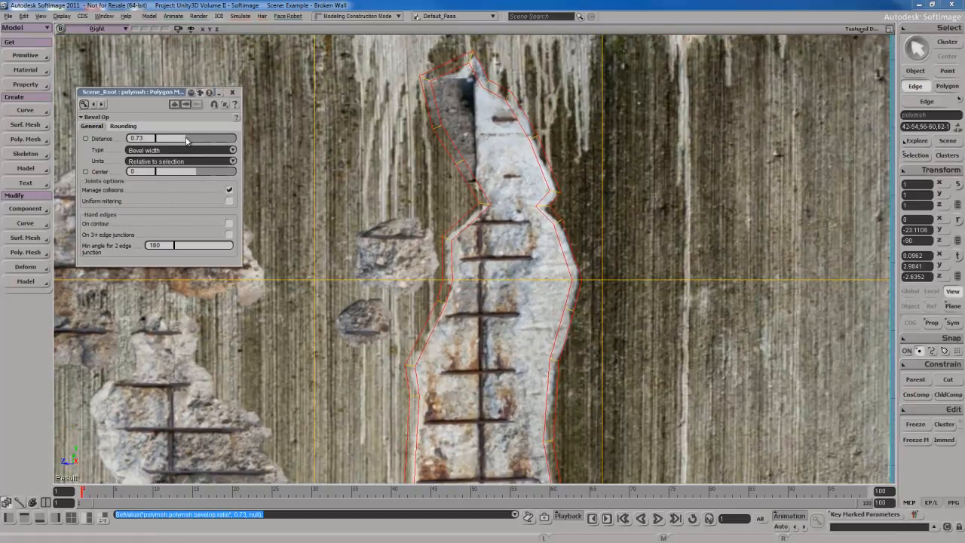
pyautogui.moveTo(186, 141); pyautogui.dragTo(184, 141)
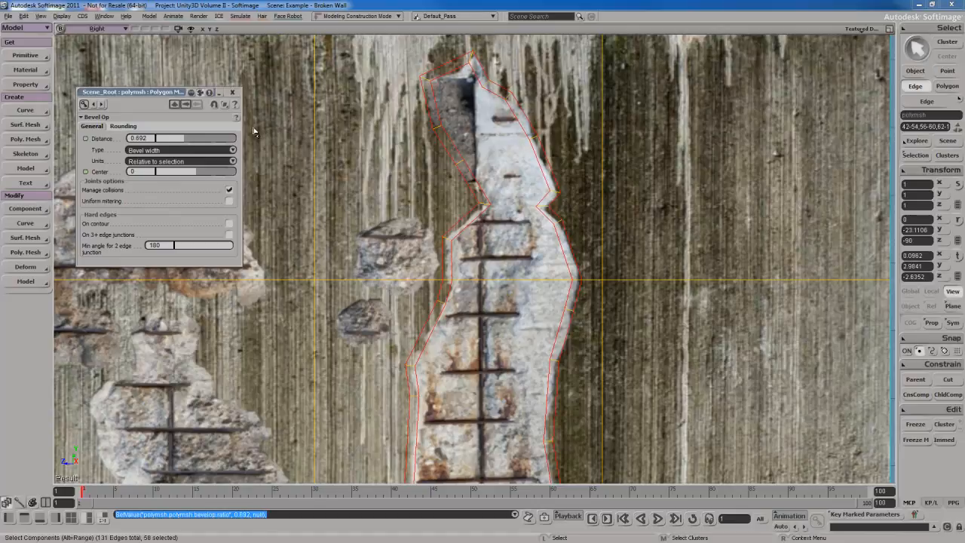
pyautogui.click(232, 92)
# Select the three polygons inside the beveled outline of the tall damaged area
pyautogui.scroll(-3, 491, 288)
pyautogui.scroll(-2, 491, 287)
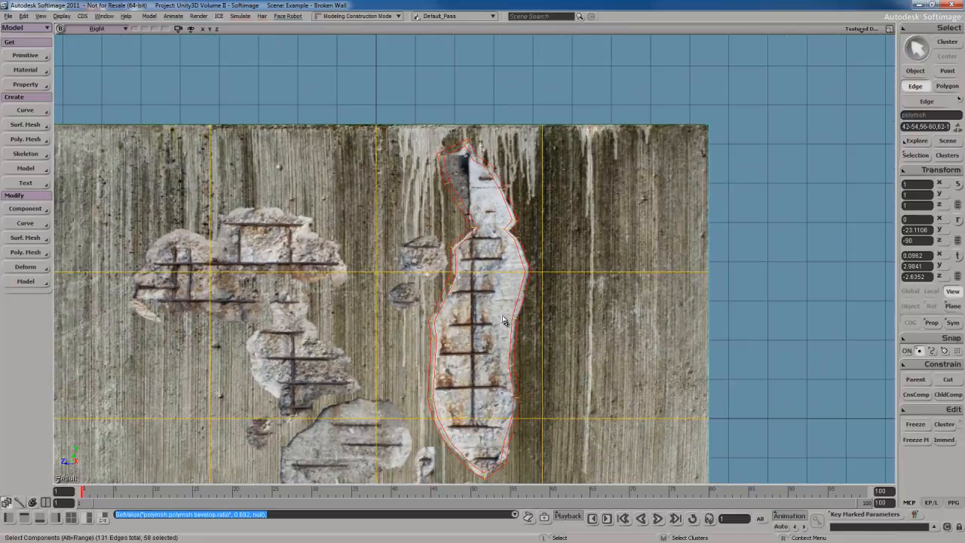
pyautogui.press('u')
pyautogui.press('s')
pyautogui.moveTo(497, 230); pyautogui.dragTo(492, 295)
pyautogui.keyDown('shift'); pyautogui.click(487, 348); pyautogui.keyUp('shift')
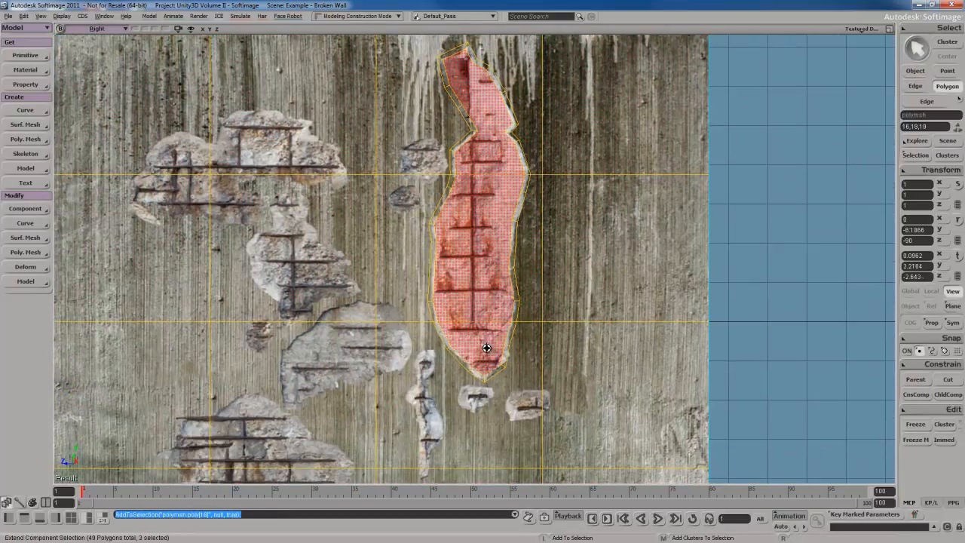
# Switch to the Camera view and frame the selected polygons from an angle
pyautogui.press('s')
pyautogui.moveTo(483, 250); pyautogui.dragTo(476, 311)
pyautogui.click(109, 30)
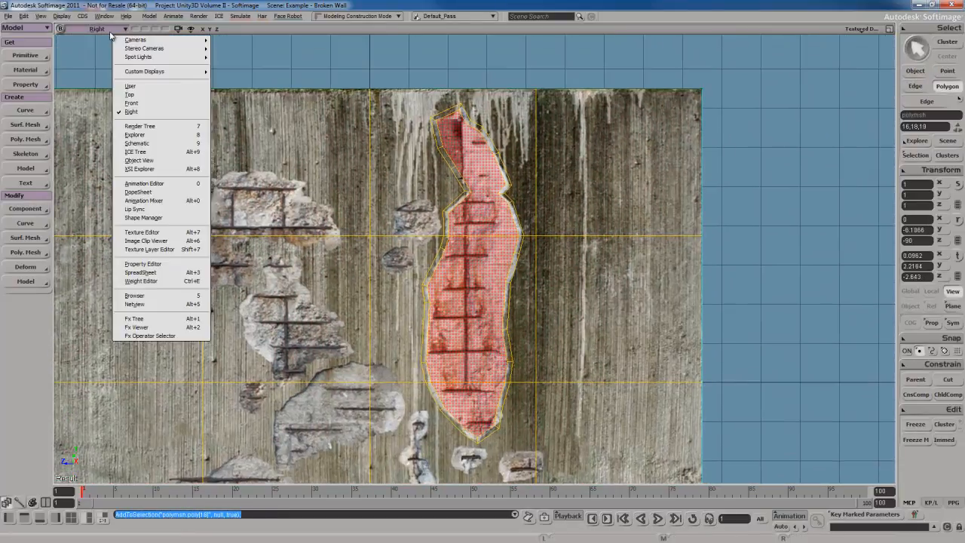
pyautogui.moveTo(137, 40)
pyautogui.click(230, 41)
pyautogui.press('s')
pyautogui.moveTo(452, 266); pyautogui.dragTo(569, 269, button='right')
pyautogui.press('f')
pyautogui.press('s')
# Push the selected polygons back into the wall along the X axis, to about -0.015 in X
pyautogui.press('v')
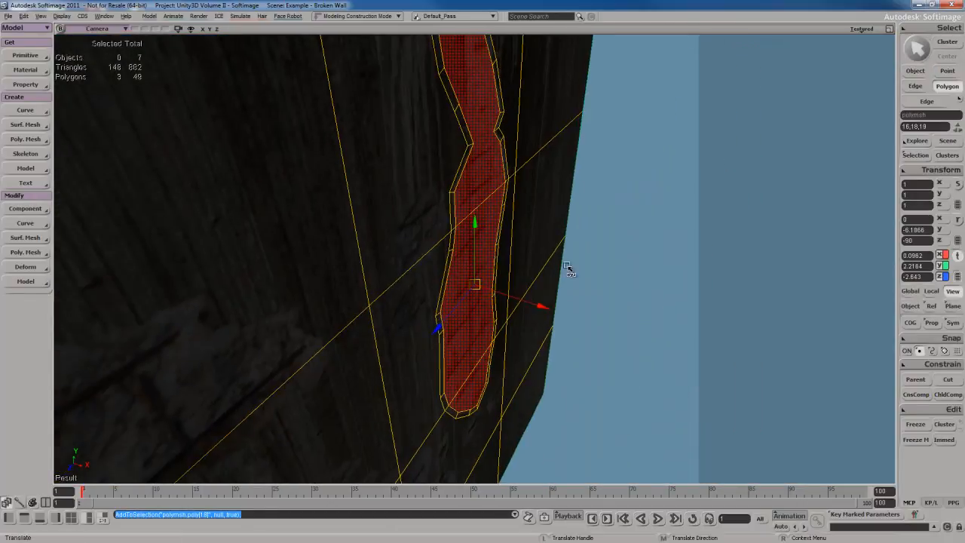
pyautogui.moveTo(541, 309); pyautogui.dragTo(534, 312)
pyautogui.press('s')
pyautogui.moveTo(534, 312); pyautogui.dragTo(457, 296, button='right')
pyautogui.moveTo(444, 299); pyautogui.dragTo(447, 298)
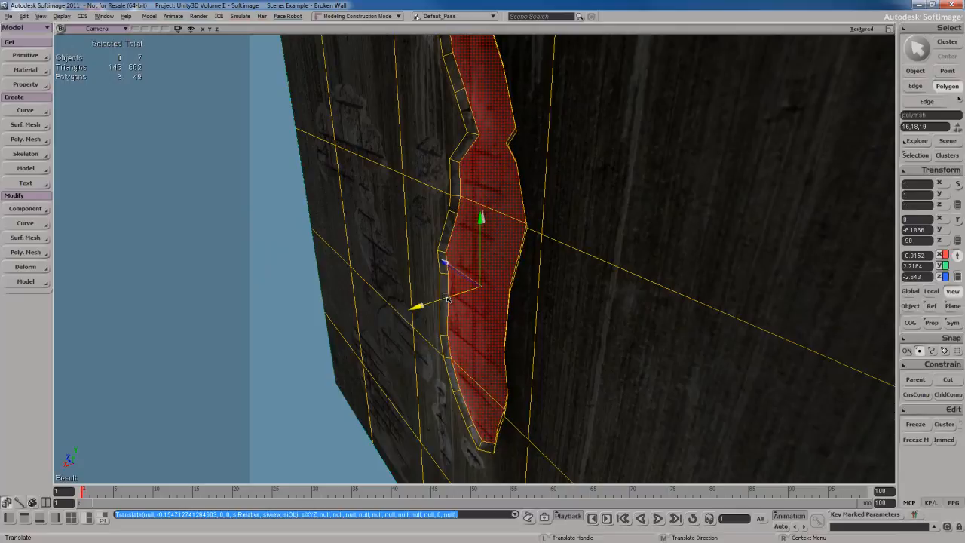
# Return to object selection and examine the depth of the recessed damaged area from several angles
pyautogui.press('space')
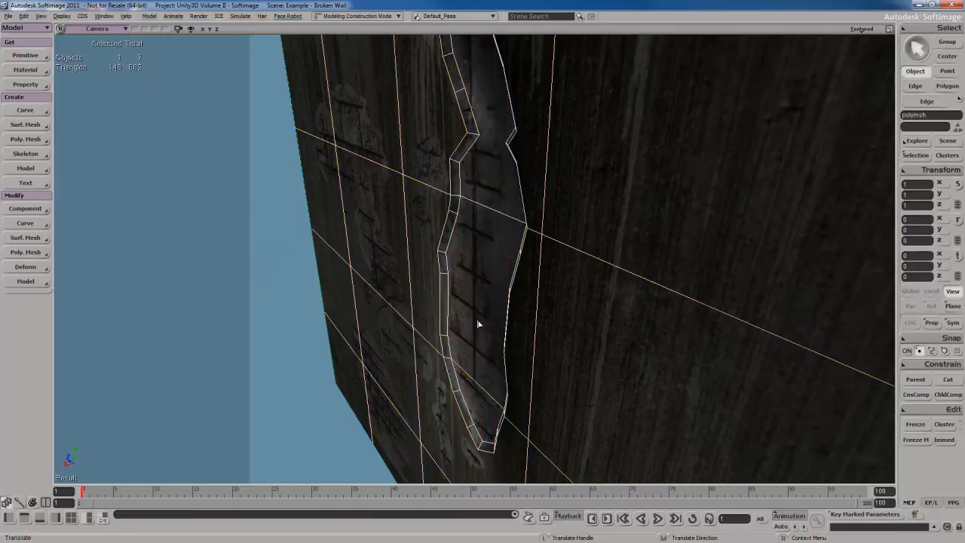
pyautogui.press('s')
pyautogui.moveTo(478, 325); pyautogui.dragTo(480, 297, button='right')
pyautogui.moveTo(481, 297); pyautogui.dragTo(658, 310, button='middle')
pyautogui.press('space')
pyautogui.click(746, 300)
pyautogui.press('s')
pyautogui.moveTo(544, 322); pyautogui.dragTo(571, 259, button='right')
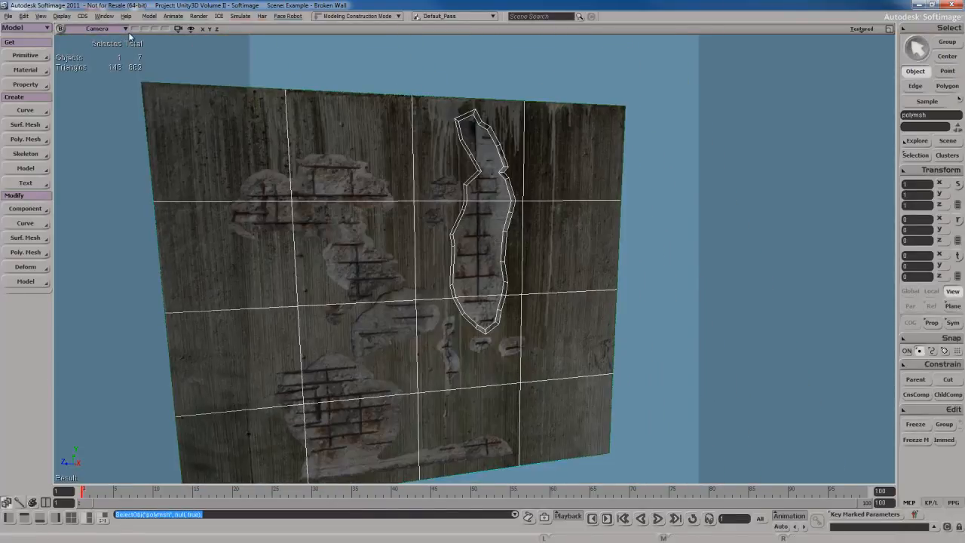
# Switch back to the Right view and examine the remaining damaged areas across the whole wall
pyautogui.middleClick(123, 29)
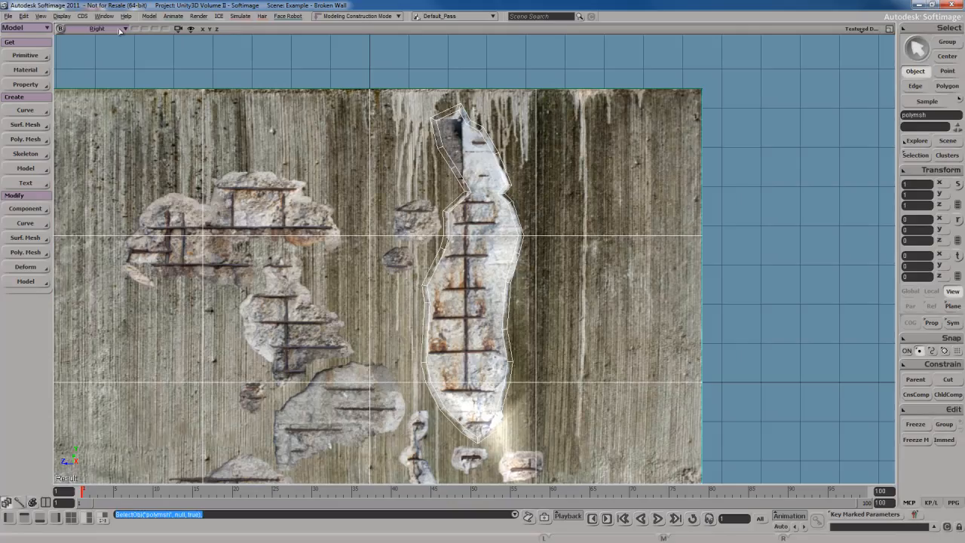
pyautogui.press('s')
pyautogui.moveTo(343, 331); pyautogui.dragTo(450, 233)
pyautogui.scroll(-4, 447, 268)
pyautogui.press('s')
pyautogui.press('space')
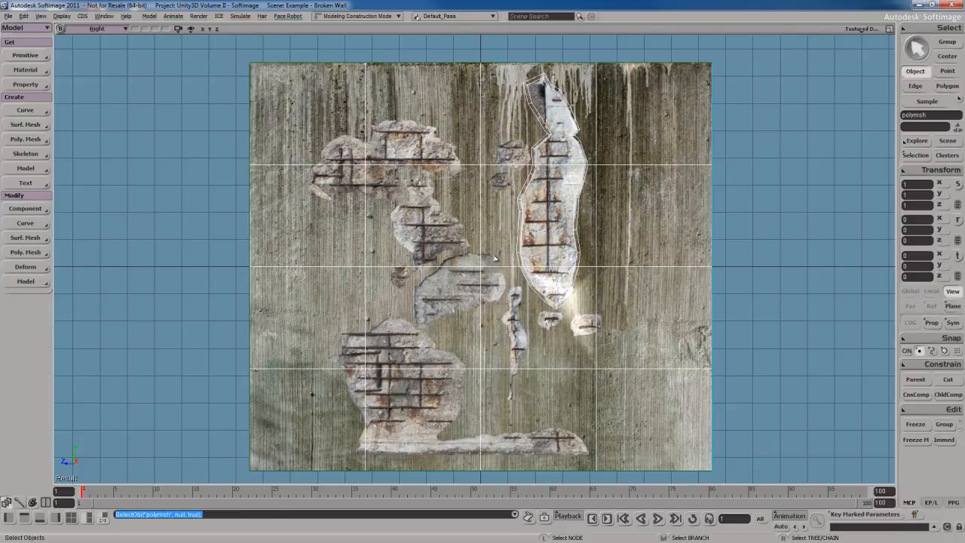
pyautogui.scroll(-1, 495, 259)
pyautogui.scroll(3, 495, 259)
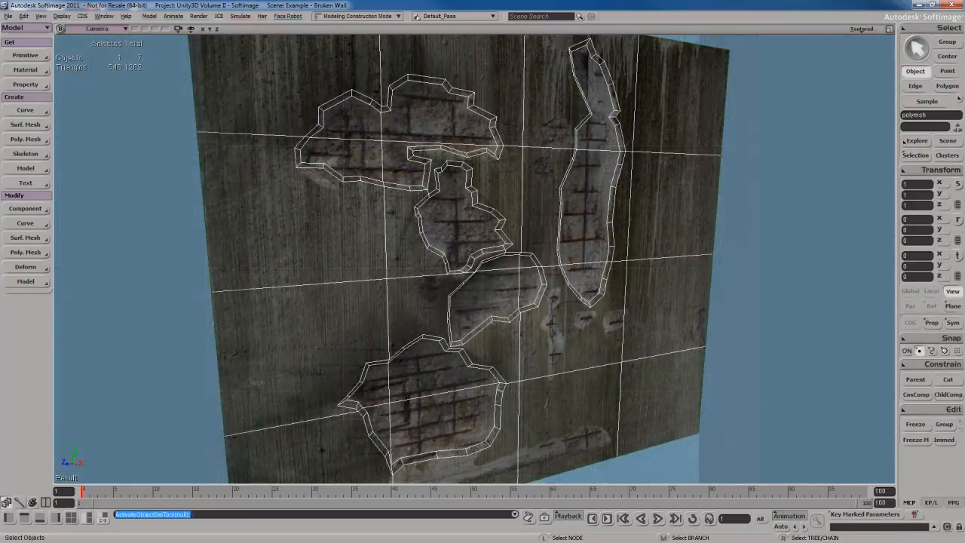
# Examine the outlined and recessed damaged areas in the Camera view, down to the wall's lower edge
pyautogui.moveTo(499, 174); pyautogui.dragTo(483, 236, button='right')
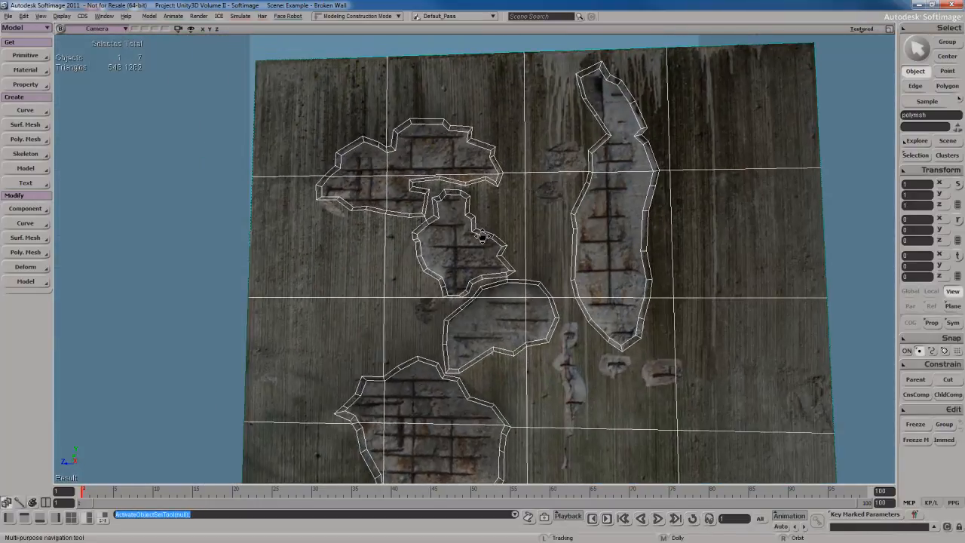
pyautogui.moveTo(516, 263); pyautogui.dragTo(488, 207)
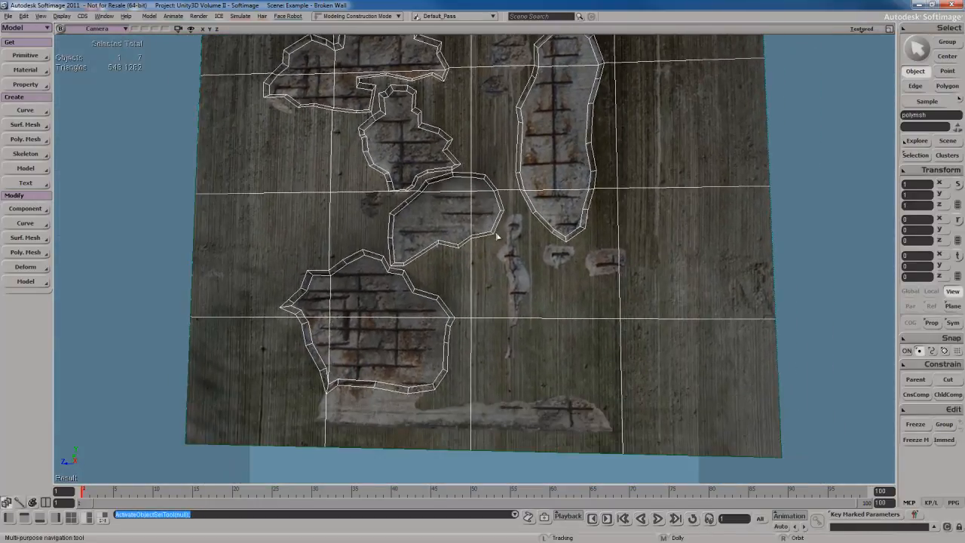
pyautogui.moveTo(499, 237); pyautogui.dragTo(501, 212, button='right')
pyautogui.moveTo(500, 212); pyautogui.dragTo(496, 202, button='middle')
pyautogui.moveTo(496, 202); pyautogui.dragTo(508, 169)
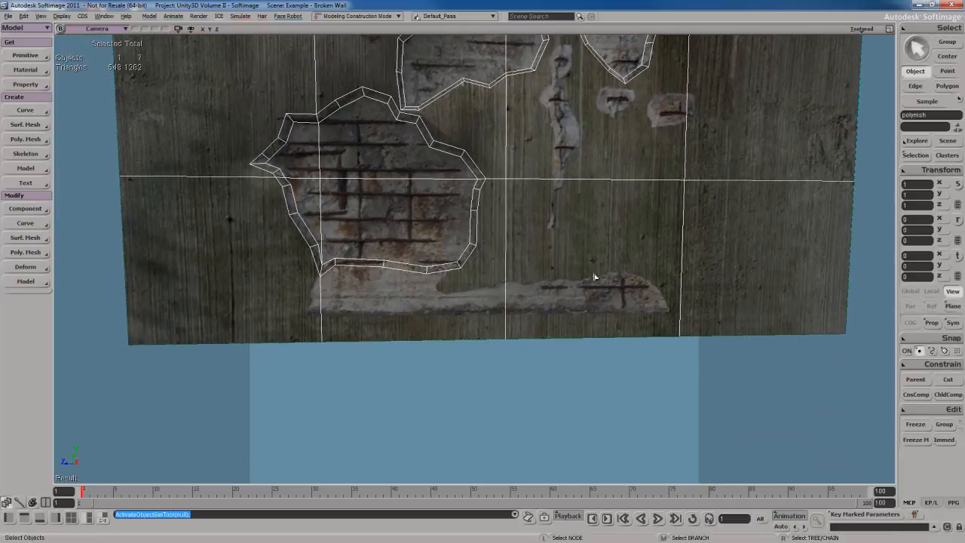
# Examine the recessed lower damaged area and the strip beneath it from several angles, and clear the selection
pyautogui.moveTo(411, 241); pyautogui.dragTo(441, 257)
pyautogui.moveTo(442, 257); pyautogui.dragTo(457, 269, button='right')
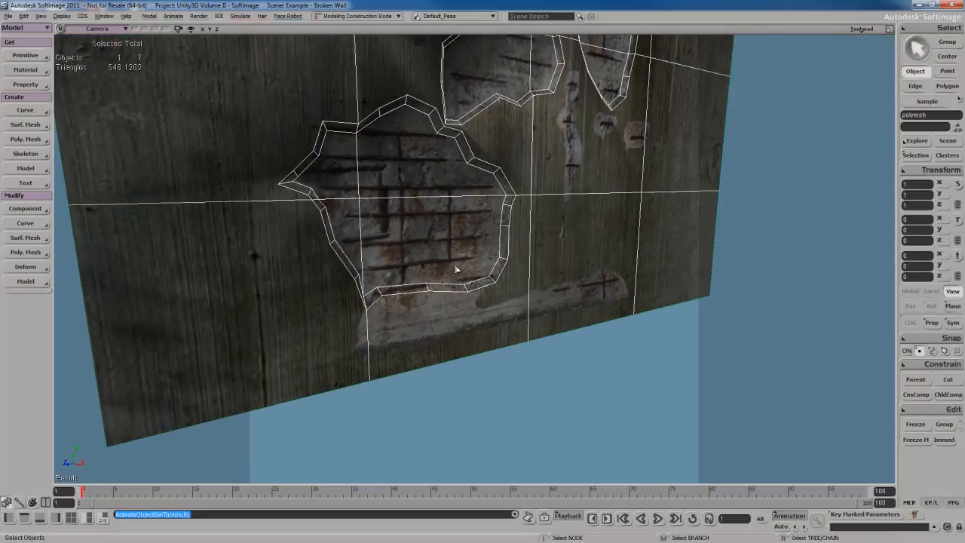
pyautogui.moveTo(457, 269); pyautogui.dragTo(465, 261, button='middle')
pyautogui.moveTo(466, 261); pyautogui.dragTo(473, 273, button='right')
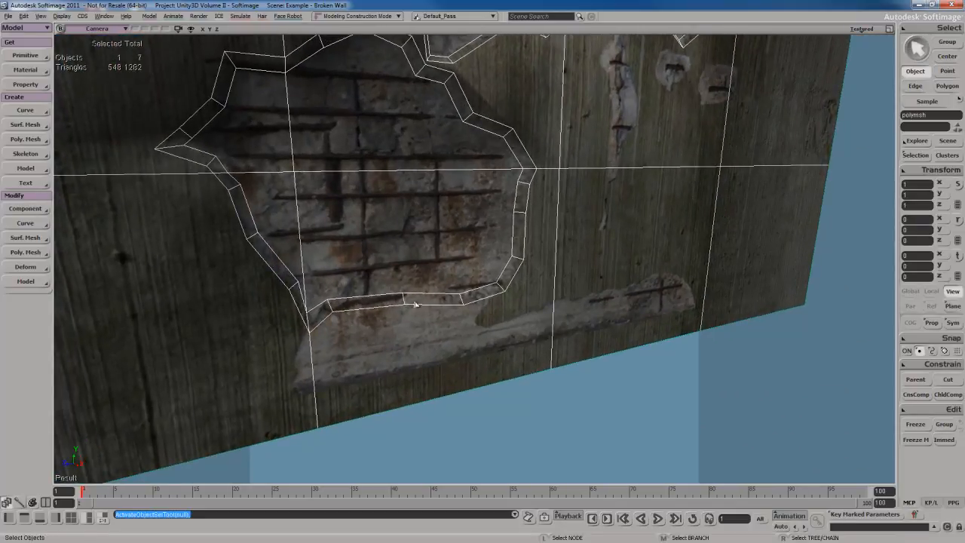
pyautogui.press('s')
pyautogui.moveTo(415, 305); pyautogui.dragTo(437, 285, button='right')
pyautogui.hotkey('ctrl', 'shift', 'a')
# Subdivide the ring of edges crossing the bevel of the small middle damaged area, with 2 connected subdivisions
pyautogui.moveTo(483, 290); pyautogui.dragTo(528, 283, button='middle')
pyautogui.moveTo(527, 283); pyautogui.dragTo(550, 265, button='right')
pyautogui.press('space')
pyautogui.click(567, 261)
pyautogui.press('e')
pyautogui.click(490, 241)
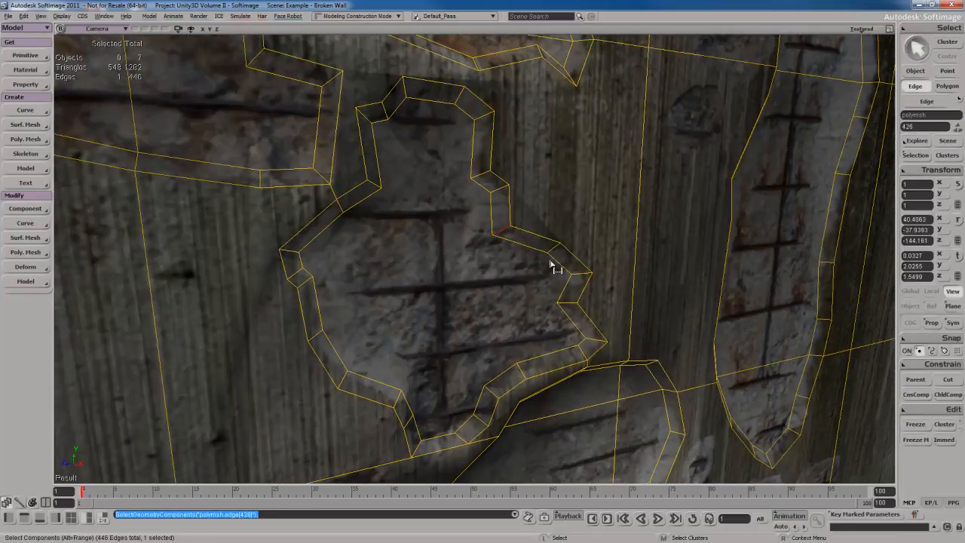
pyautogui.moveTo(462, 252); pyautogui.dragTo(515, 221, button='right')
pyautogui.rightClick(478, 188)
pyautogui.click(533, 385)
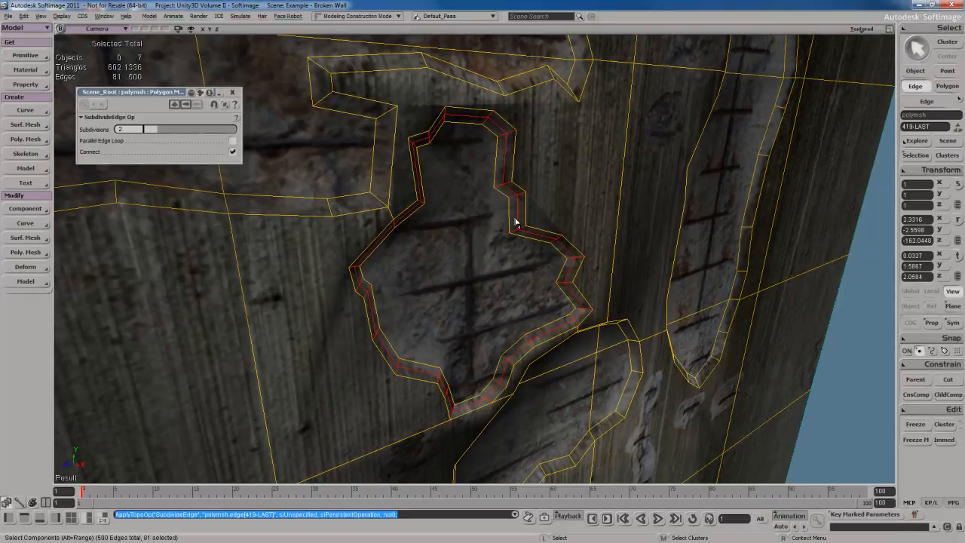
# Select the new edge loop running around the middle of that bevel and move it along X to about 0.064
pyautogui.scroll(1, 519, 220)
pyautogui.click(525, 214)
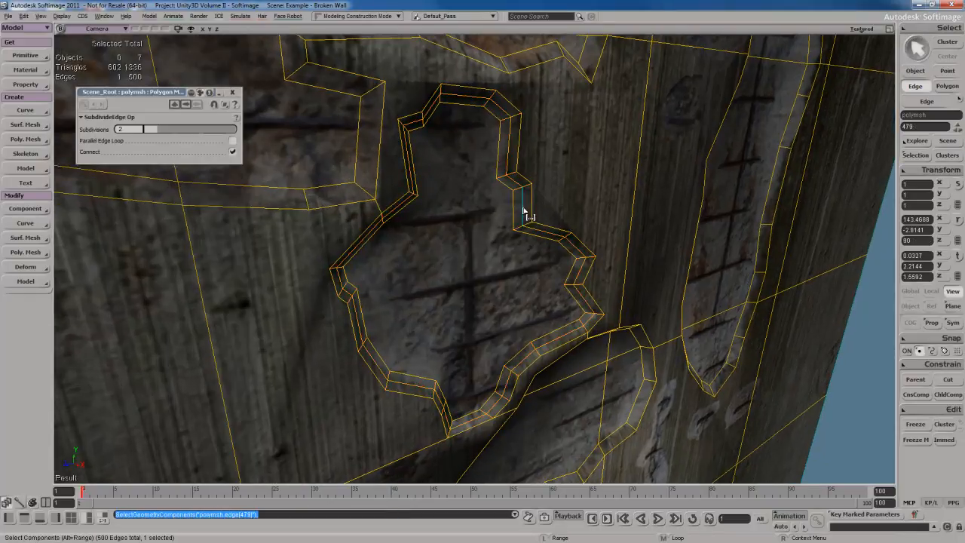
pyautogui.keyDown('alt'); pyautogui.middleClick(526, 210); pyautogui.keyUp('alt')
pyautogui.moveTo(514, 279); pyautogui.dragTo(508, 265, button='right')
pyautogui.scroll(1, 528, 273)
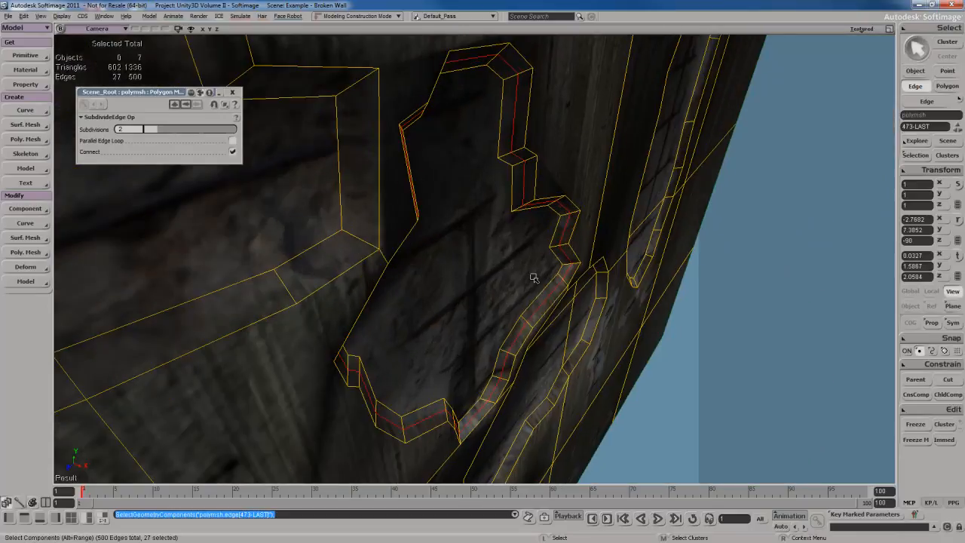
pyautogui.press('v')
pyautogui.moveTo(541, 312); pyautogui.dragTo(547, 312)
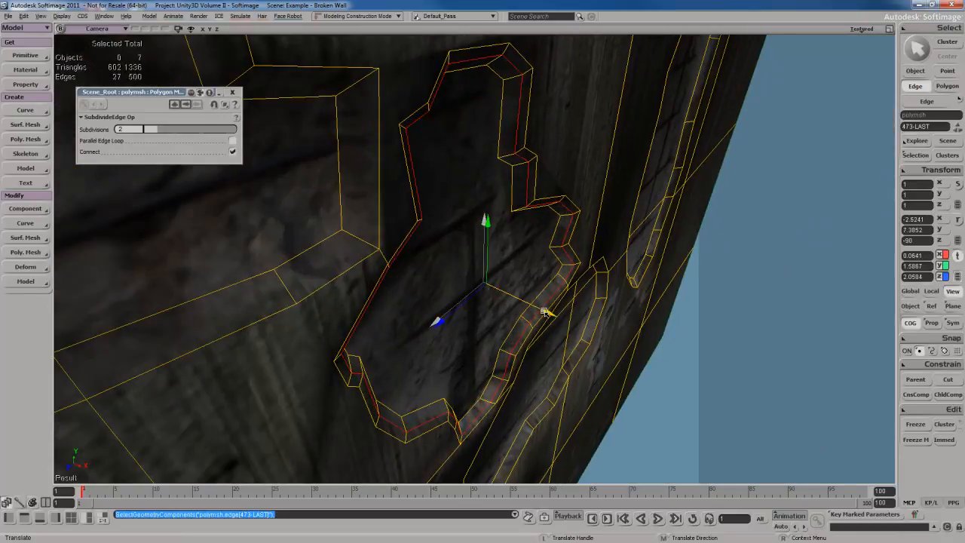
pyautogui.moveTo(547, 312); pyautogui.dragTo(547, 311)
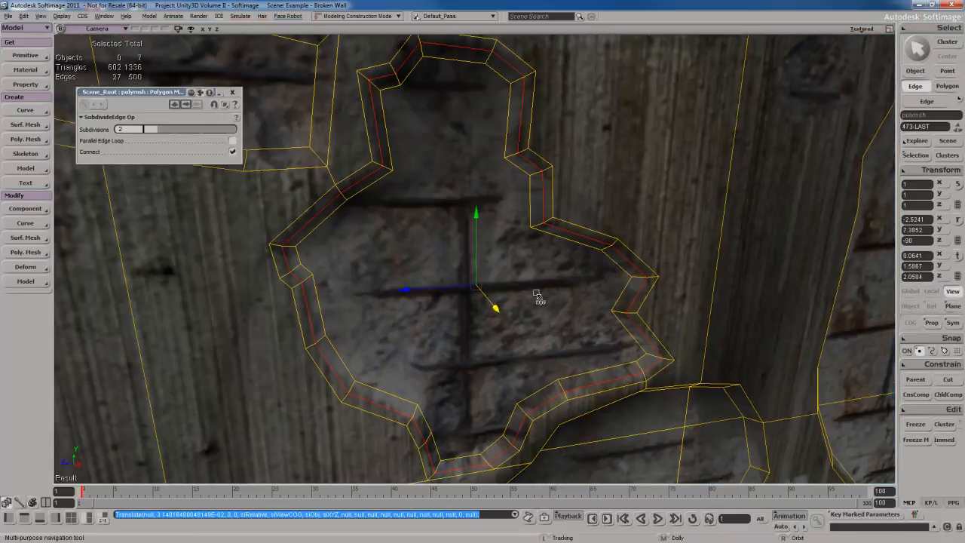
# Scale the edge loop inward in Y and Z and move it to about 0.0586 in X
pyautogui.press('x')
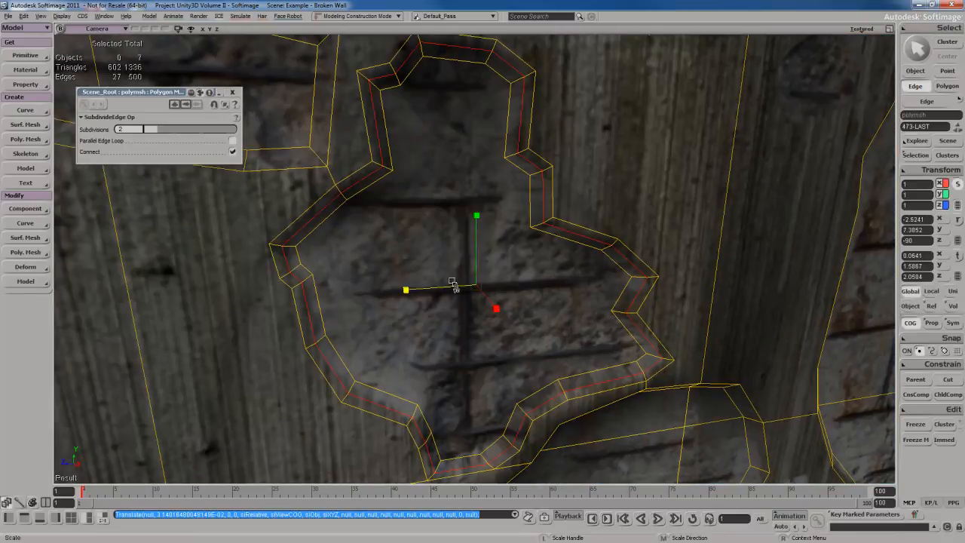
pyautogui.moveTo(444, 252)
pyautogui.mouseDown()
pyautogui.moveTo(462, 254)
pyautogui.moveTo(453, 255)
pyautogui.mouseUp()
pyautogui.moveTo(453, 254); pyautogui.dragTo(468, 271, button='right')
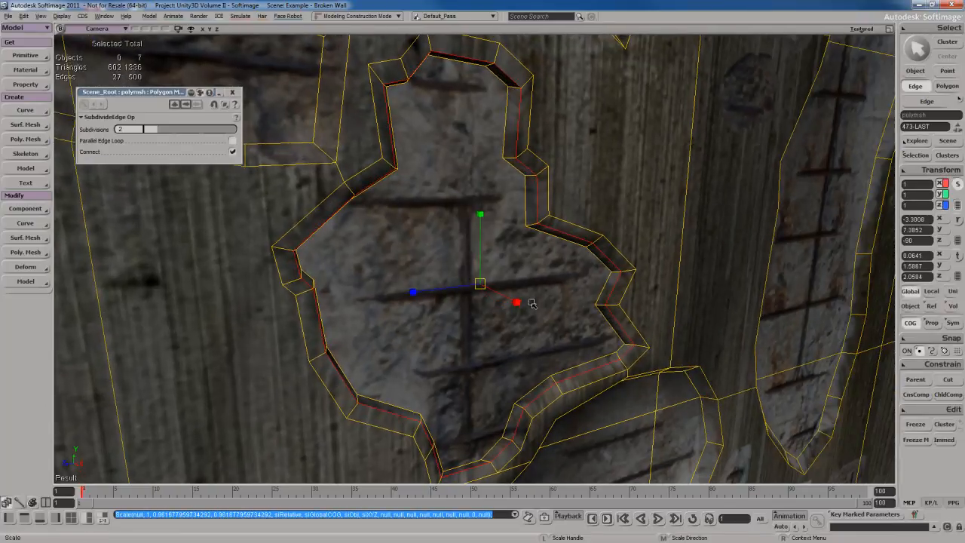
pyautogui.press('v')
pyautogui.moveTo(514, 303); pyautogui.dragTo(510, 300)
pyautogui.moveTo(510, 300); pyautogui.dragTo(506, 291, button='right')
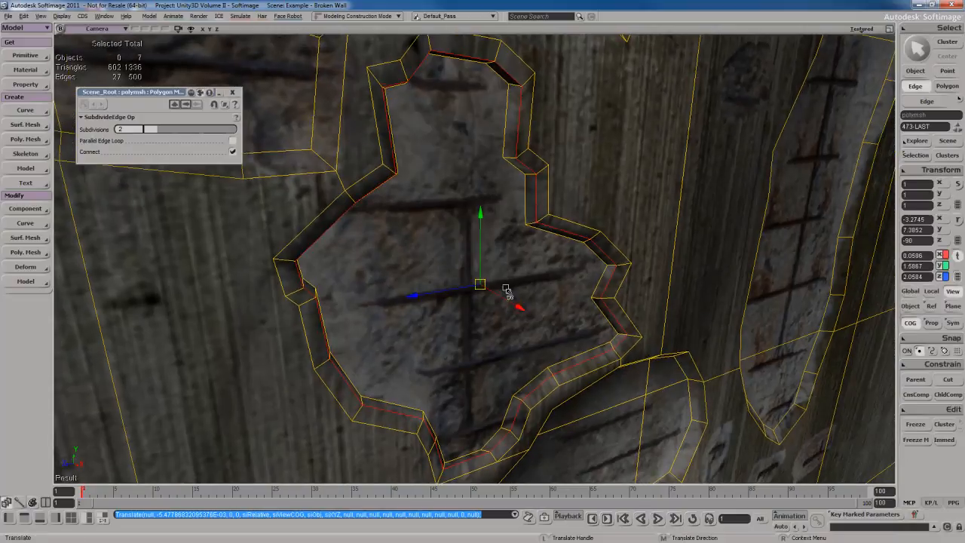
# Fine-tune the scale of the bevel's edge loop and its depth along X
pyautogui.press('x')
pyautogui.moveTo(452, 268); pyautogui.dragTo(448, 269)
pyautogui.moveTo(448, 269); pyautogui.dragTo(495, 274, button='right')
pyautogui.press('v')
pyautogui.moveTo(554, 304); pyautogui.dragTo(556, 305)
pyautogui.moveTo(555, 304)
pyautogui.mouseDown(button='right')
pyautogui.moveTo(485, 284)
pyautogui.moveTo(538, 310)
pyautogui.mouseUp(button='right')
# Return to object selection and close the edge subdivision settings
pyautogui.press('space')
pyautogui.press('s')
pyautogui.moveTo(538, 310); pyautogui.dragTo(480, 308, button='middle')
pyautogui.moveTo(480, 308); pyautogui.dragTo(277, 126, button='right')
pyautogui.scroll(-5, 489, 307)
pyautogui.press('s')
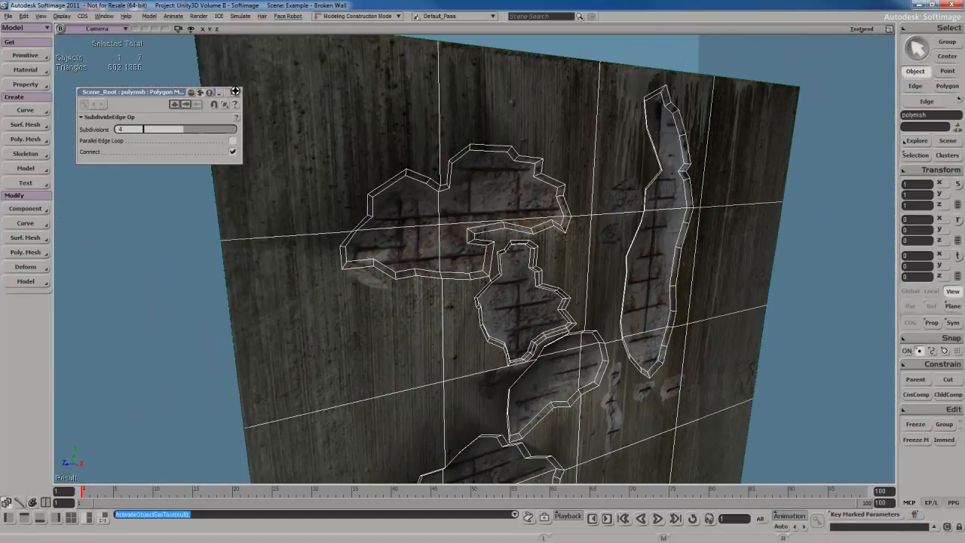
pyautogui.click(236, 91)
# Examine the whole wall with its wireframe, and again with the wall deselected
pyautogui.press('s')
pyautogui.moveTo(478, 233); pyautogui.dragTo(456, 224, button='right')
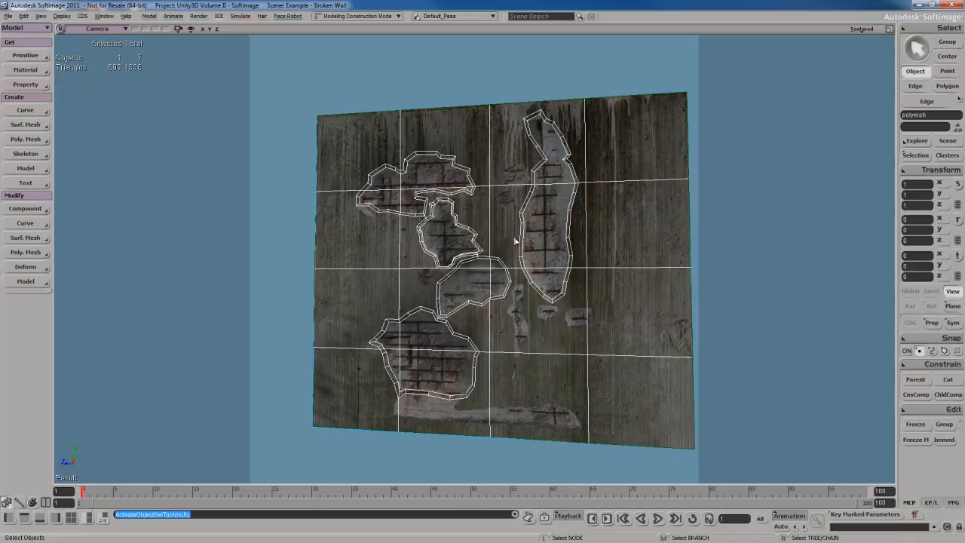
pyautogui.moveTo(515, 242); pyautogui.dragTo(521, 286, button='right')
pyautogui.click(573, 111)
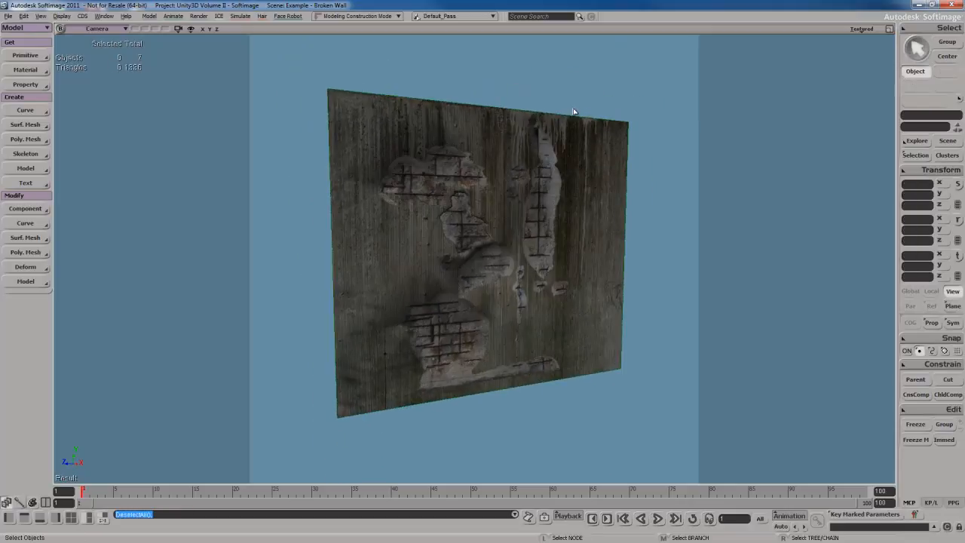
pyautogui.press('s')
pyautogui.moveTo(539, 226); pyautogui.dragTo(543, 239, button='right')
# Select the wall mesh, set the selection filter to N-gon, and select all of its n-gons
pyautogui.press('space')
pyautogui.click(542, 237)
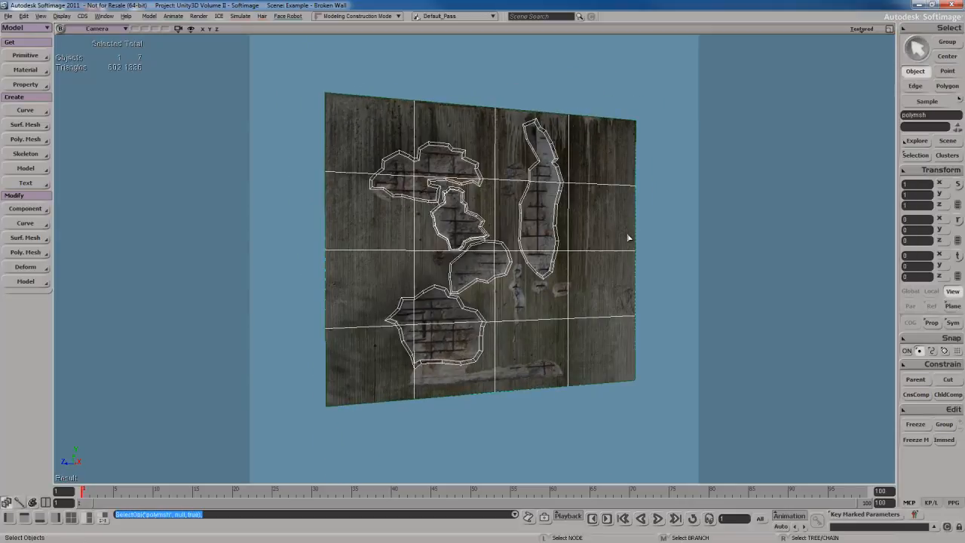
pyautogui.click(948, 86)
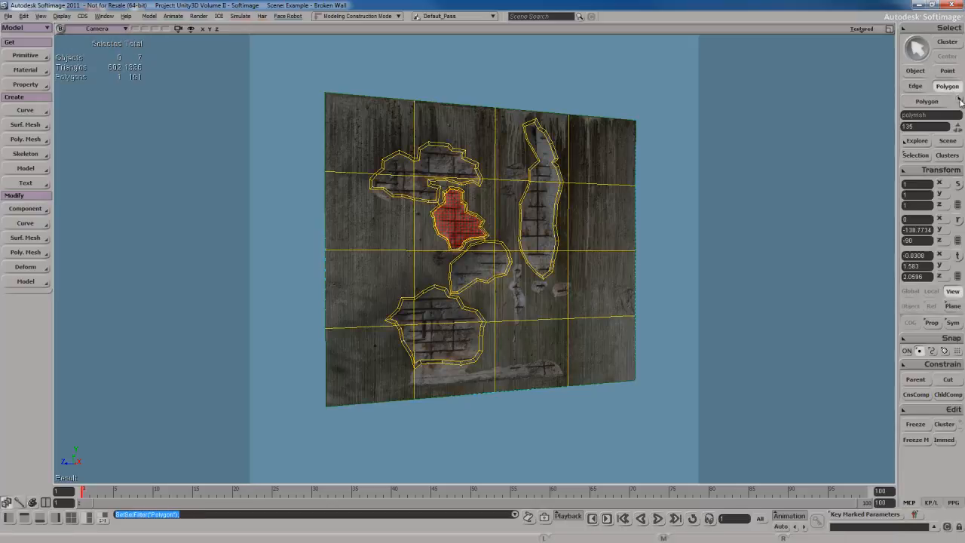
pyautogui.click(960, 100)
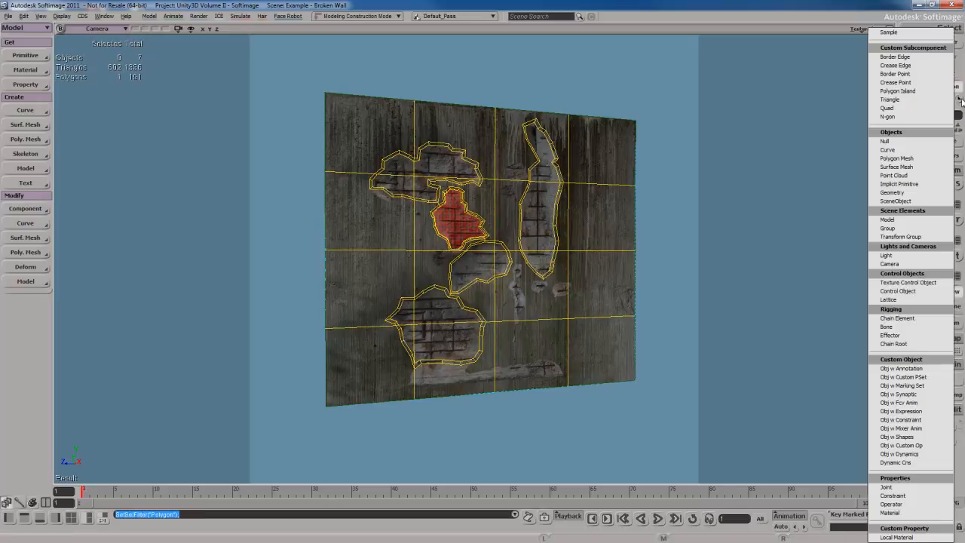
pyautogui.click(887, 116)
pyautogui.press('s')
pyautogui.moveTo(526, 254); pyautogui.dragTo(342, 145, button='middle')
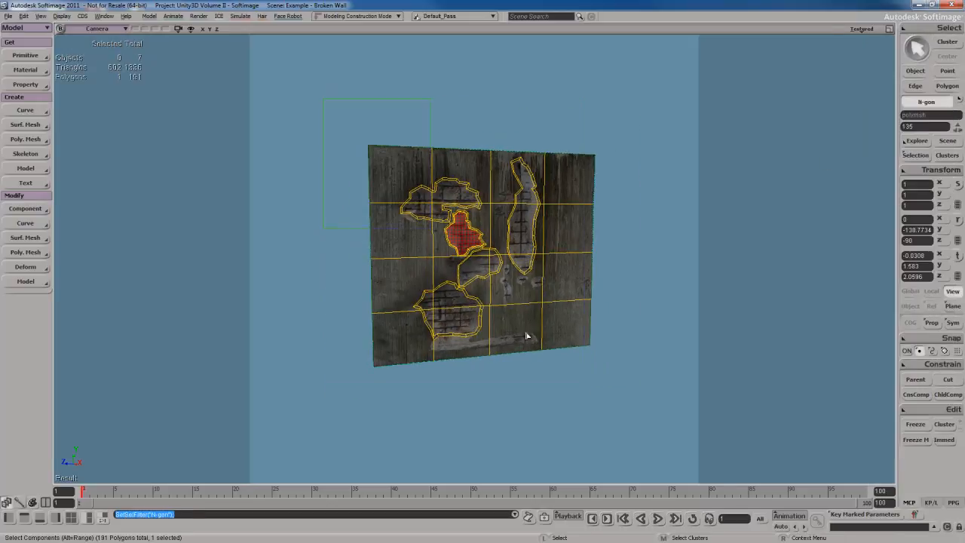
pyautogui.moveTo(646, 423); pyautogui.dragTo(647, 424)
# Examine from several angles and distances which of the wall's polygons are selected as n-gons
pyautogui.press('s')
pyautogui.moveTo(567, 336); pyautogui.dragTo(571, 338, button='middle')
pyautogui.press('s')
pyautogui.moveTo(588, 358); pyautogui.dragTo(573, 338)
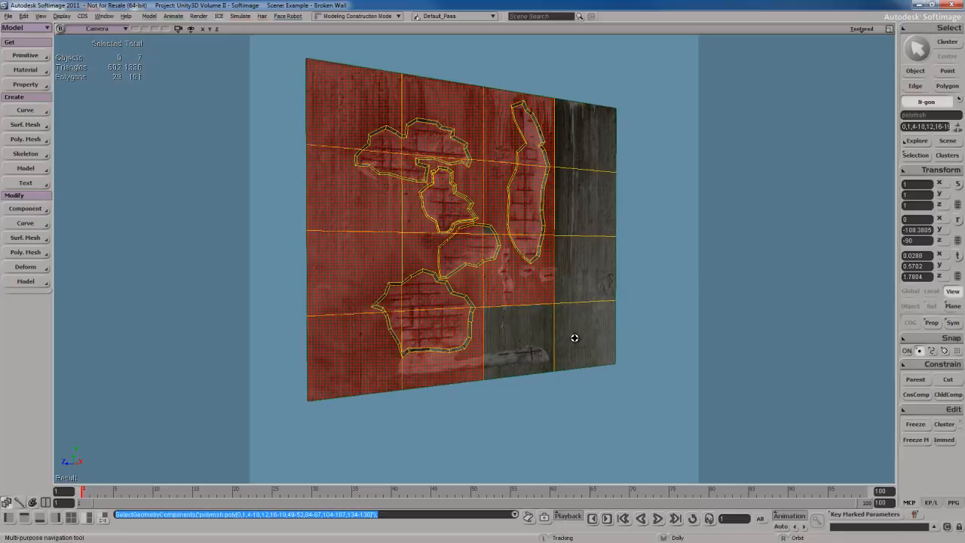
pyautogui.moveTo(573, 338); pyautogui.dragTo(571, 331, button='right')
pyautogui.moveTo(571, 332); pyautogui.dragTo(571, 331, button='middle')
pyautogui.press('s')
pyautogui.moveTo(570, 332); pyautogui.dragTo(553, 340)
pyautogui.moveTo(554, 340); pyautogui.dragTo(545, 328, button='right')
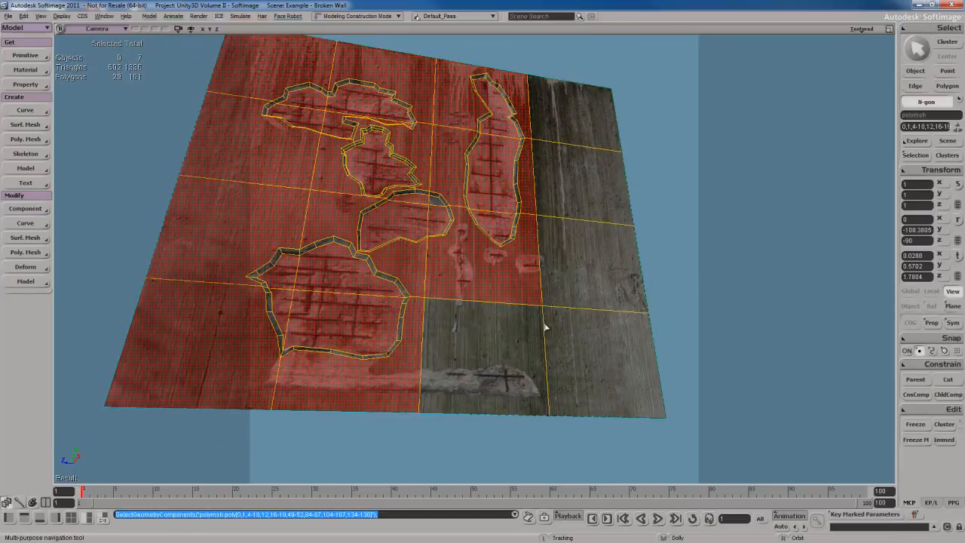
pyautogui.moveTo(545, 328); pyautogui.dragTo(544, 324, button='middle')
pyautogui.press('s')
pyautogui.moveTo(544, 324); pyautogui.dragTo(550, 286)
pyautogui.moveTo(549, 286); pyautogui.dragTo(549, 306, button='right')
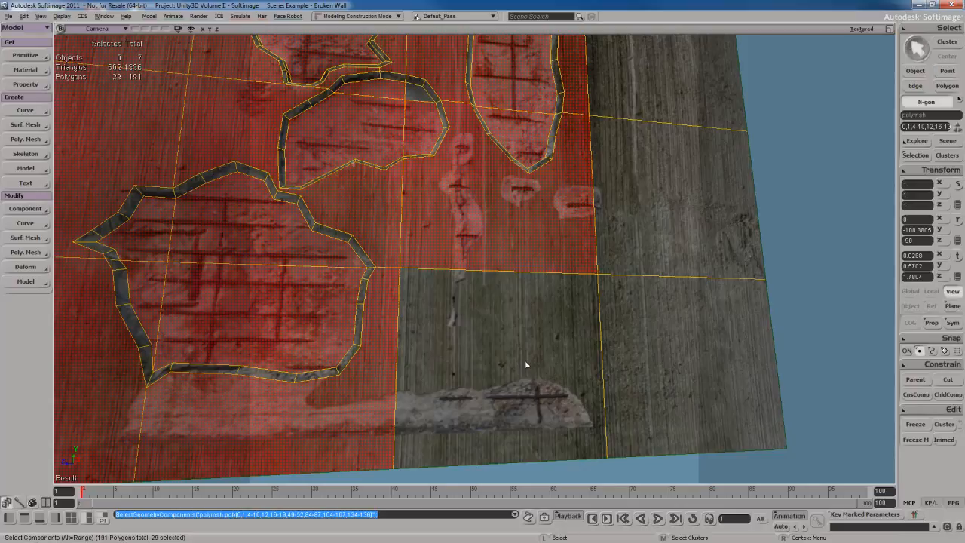
pyautogui.press('s')
pyautogui.moveTo(478, 271); pyautogui.dragTo(510, 280)
pyautogui.moveTo(511, 281); pyautogui.dragTo(510, 297, button='right')
pyautogui.scroll(-3, 510, 296)
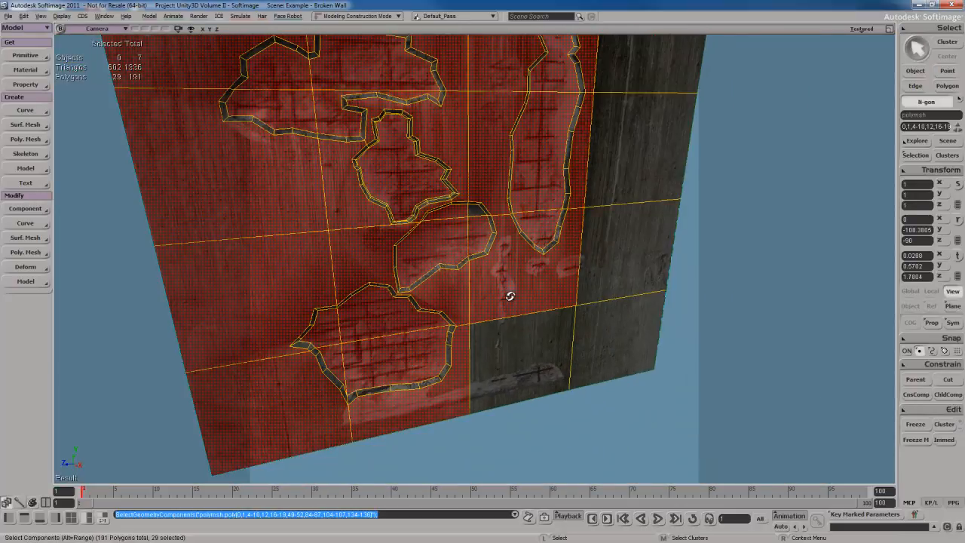
pyautogui.press('s')
pyautogui.moveTo(510, 296); pyautogui.dragTo(523, 301)
pyautogui.moveTo(524, 301); pyautogui.dragTo(528, 317, button='right')
pyautogui.scroll(-3, 529, 317)
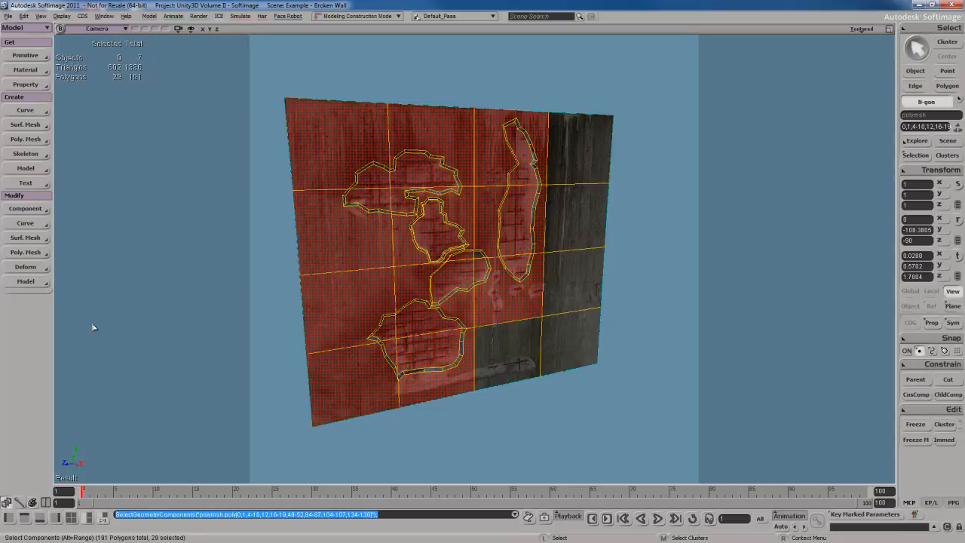
# Triangulate the selected n-gons of the wall
pyautogui.click(41, 255)
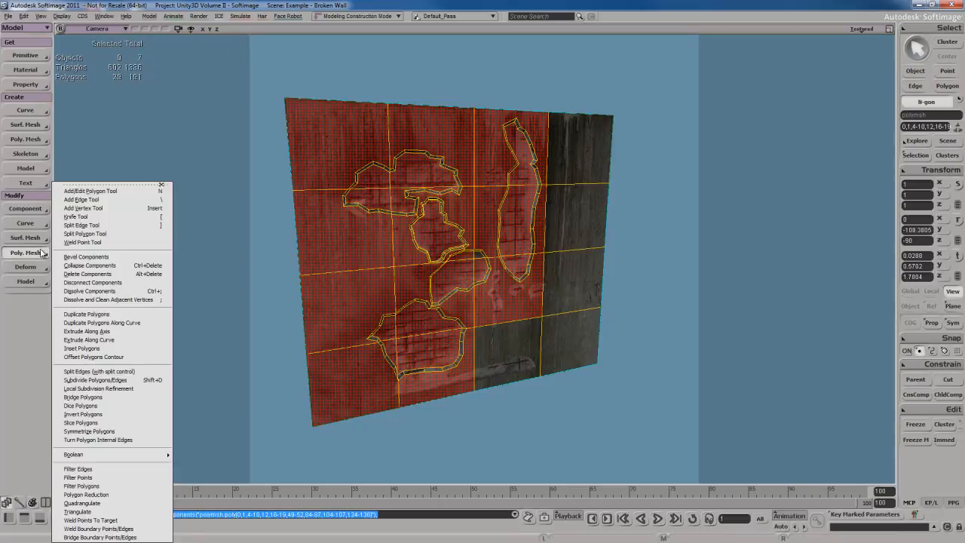
pyautogui.click(105, 514)
pyautogui.press('s')
pyautogui.moveTo(461, 318)
pyautogui.mouseDown(button='right')
pyautogui.moveTo(474, 303)
pyautogui.moveTo(469, 316)
pyautogui.mouseUp(button='right')
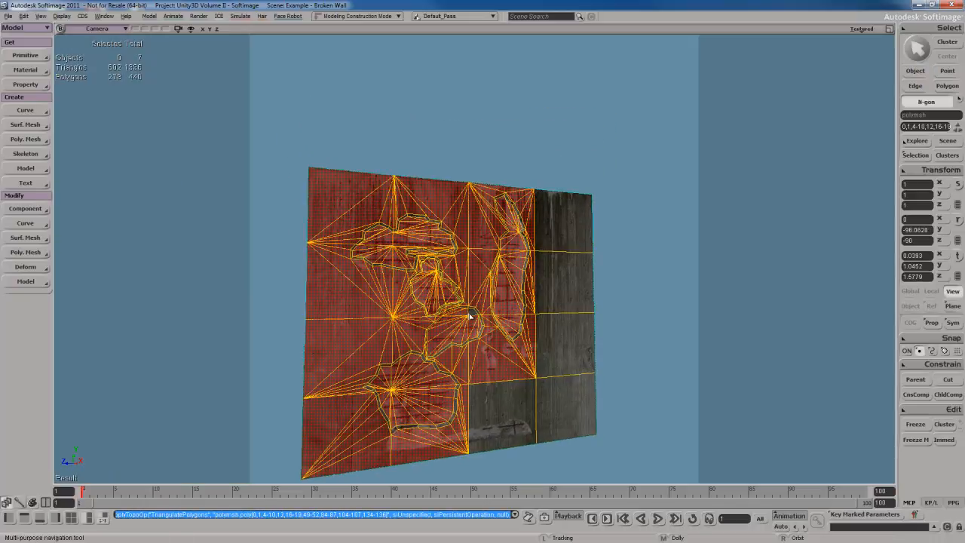
# Examine the new triangles around the damaged areas up close, then return to object selection
pyautogui.scroll(3, 469, 317)
pyautogui.scroll(4, 468, 316)
pyautogui.press('s')
pyautogui.moveTo(465, 304); pyautogui.dragTo(481, 286)
pyautogui.press('s')
pyautogui.moveTo(451, 217); pyautogui.dragTo(476, 282)
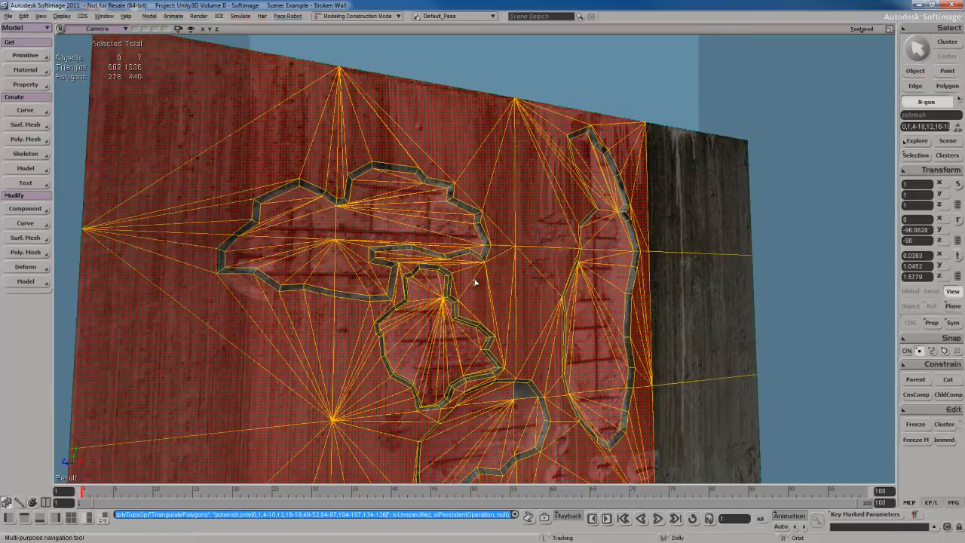
pyautogui.moveTo(476, 282); pyautogui.dragTo(474, 264, button='right')
pyautogui.click(520, 105)
pyautogui.press('space')
pyautogui.press('s')
pyautogui.moveTo(524, 295); pyautogui.dragTo(528, 283, button='right')
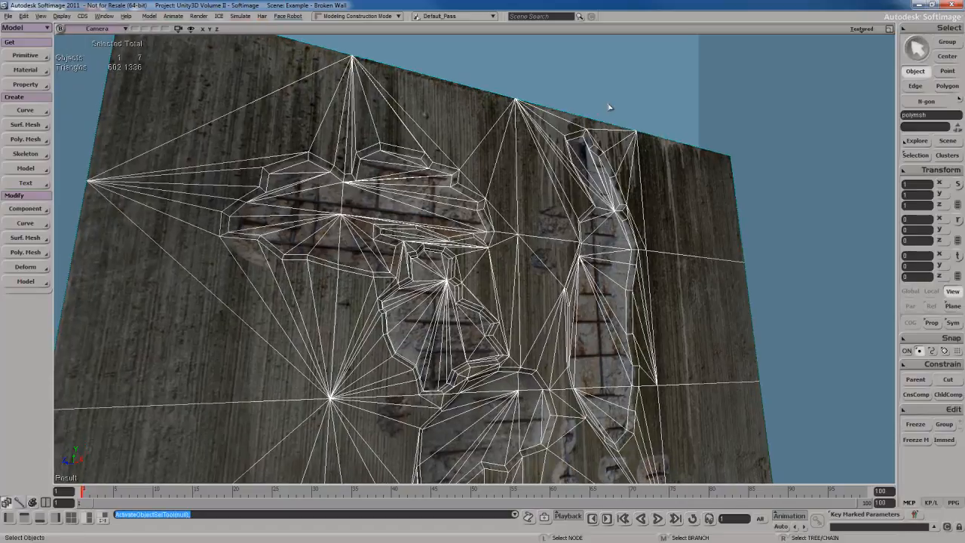
# Deselect the wall and examine its shading up close and as a whole
pyautogui.click(642, 121)
pyautogui.press('s')
pyautogui.moveTo(642, 121); pyautogui.dragTo(562, 290, button='right')
pyautogui.scroll(4, 566, 292)
pyautogui.press('s')
pyautogui.scroll(-3, 571, 281)
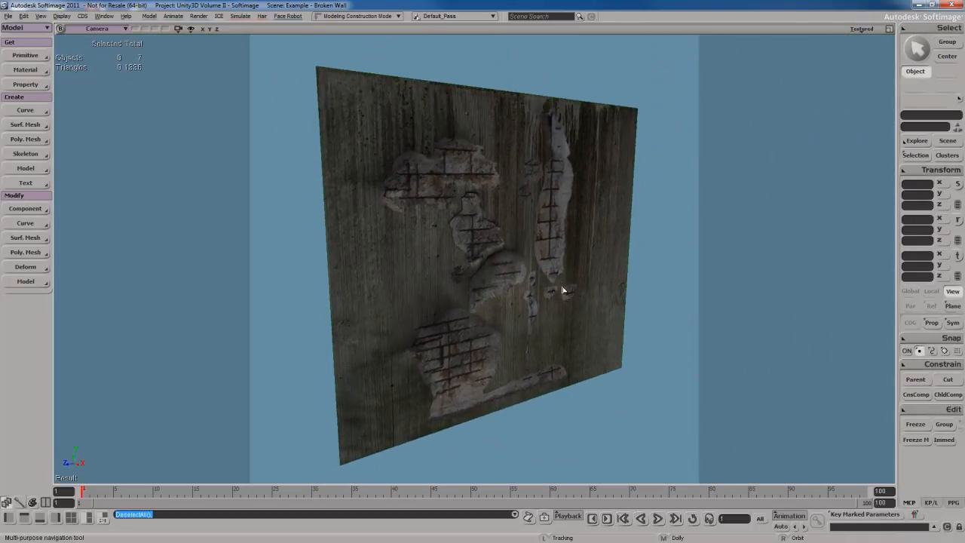
# Select the wall and open the Polygon Mesh settings of a local copy of its Geometry Approximation property
pyautogui.click(525, 216)
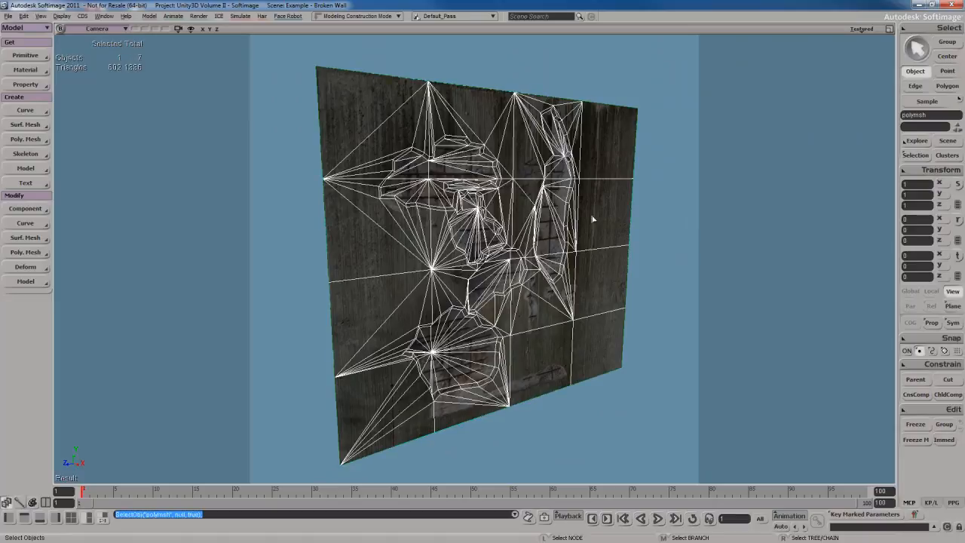
pyautogui.press('F3')
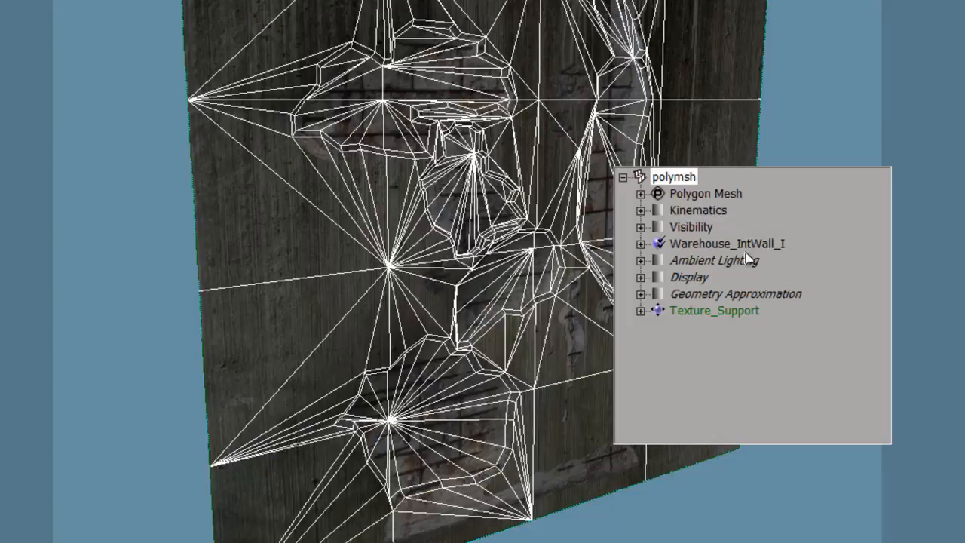
pyautogui.click(659, 295)
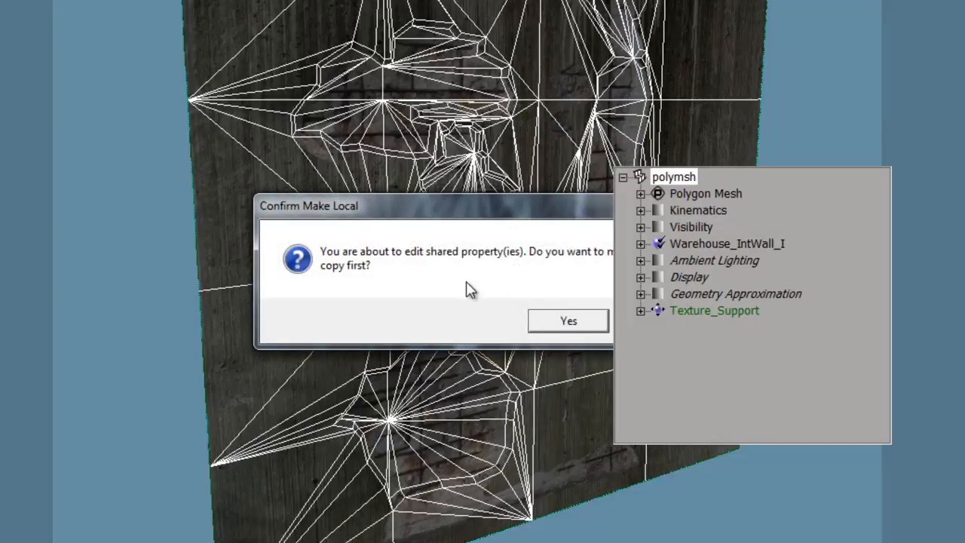
pyautogui.moveTo(558, 202); pyautogui.dragTo(422, 187)
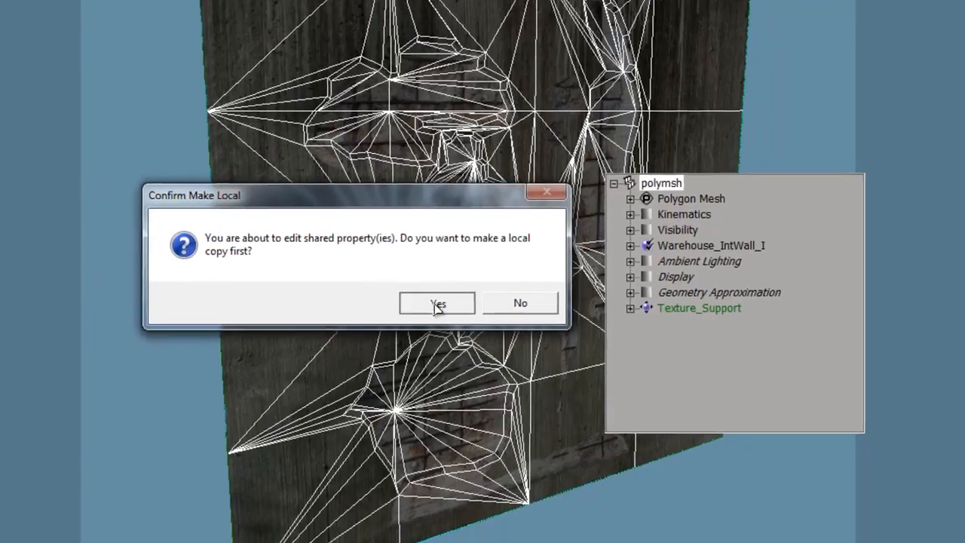
pyautogui.click(438, 304)
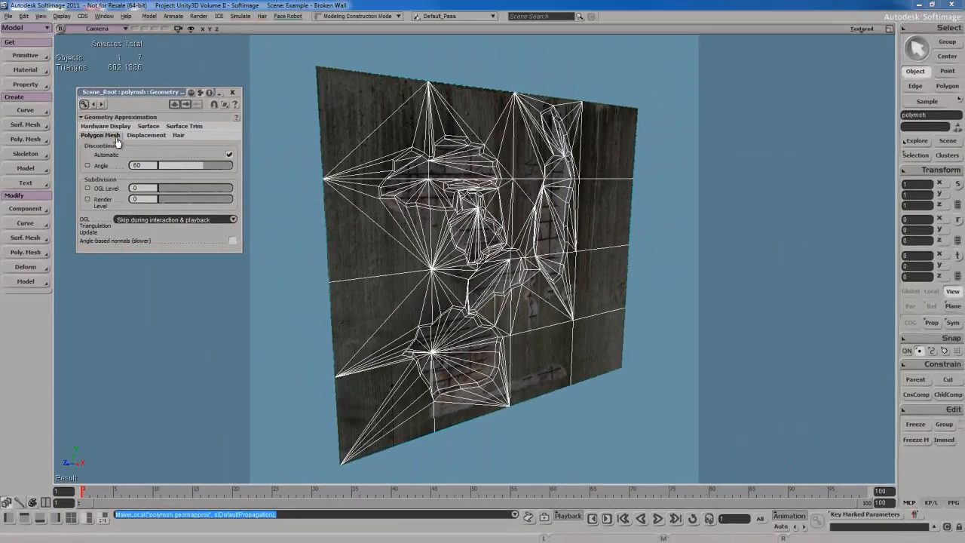
pyautogui.click(115, 128)
pyautogui.click(110, 136)
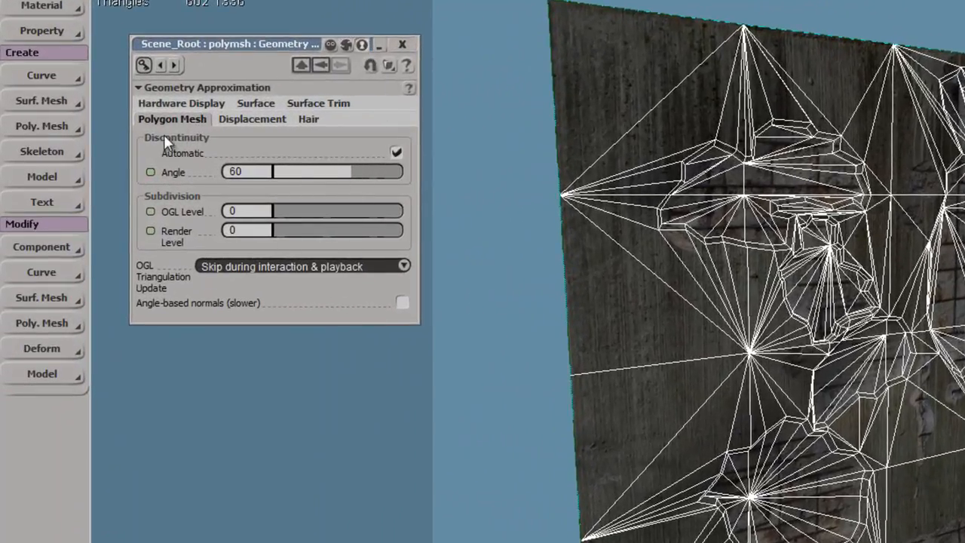
# Try a discontinuity angle of about 17 on the wall with the selection cleared, and set it back to 60
pyautogui.moveTo(342, 172); pyautogui.dragTo(303, 176)
pyautogui.hotkey('ctrl', 'shift', 'a')
pyautogui.moveTo(846, 490); pyautogui.dragTo(841, 441, button='right')
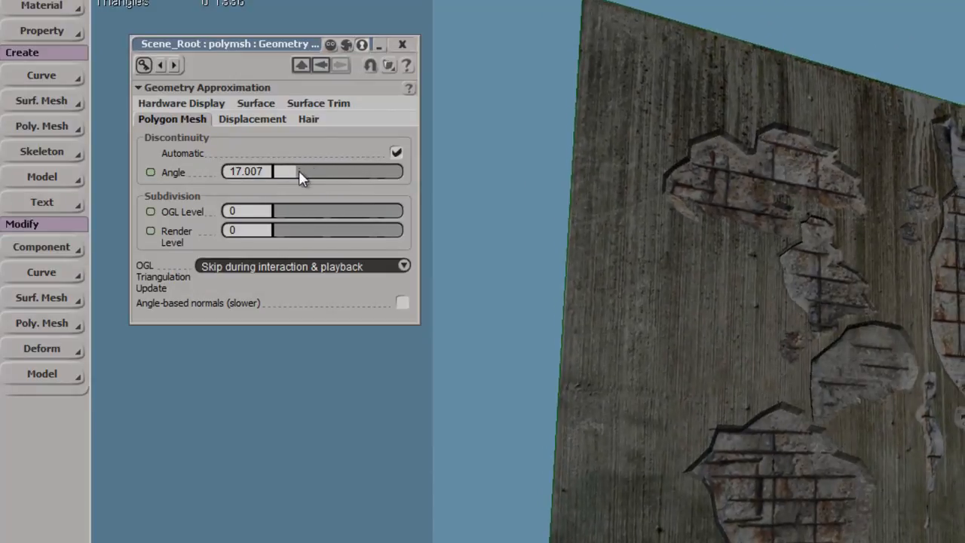
pyautogui.write('60')
pyautogui.press('Return')
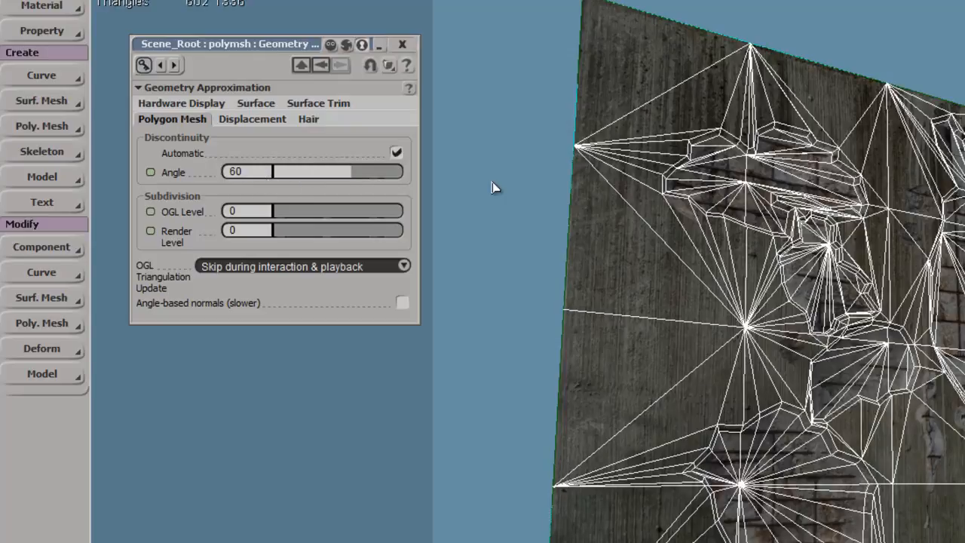
# Clear the selection, try a discontinuity angle of about 7.5 on the wall, and examine the hardened recess edges up close
pyautogui.hotkey('ctrl', 'shift', 'a')
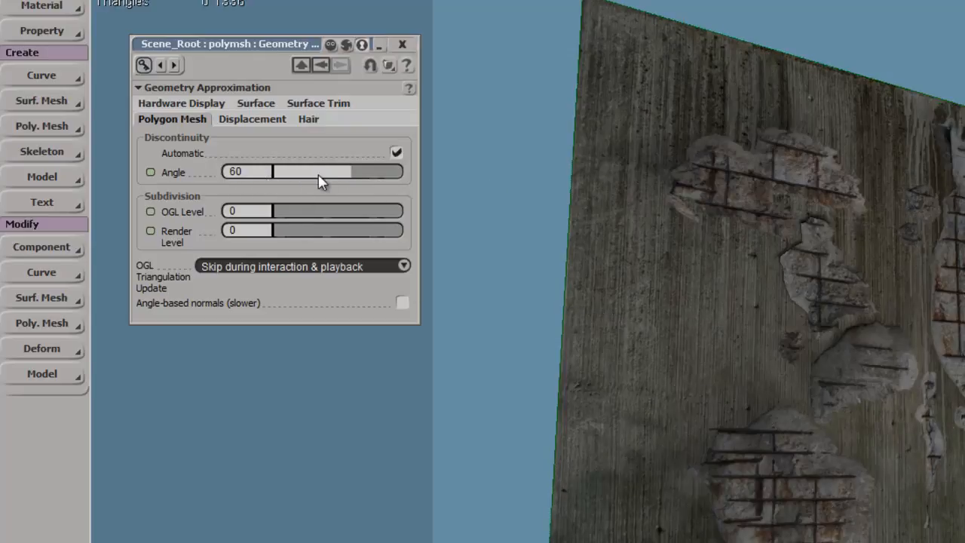
pyautogui.moveTo(343, 177)
pyautogui.mouseDown()
pyautogui.moveTo(391, 182)
pyautogui.moveTo(284, 178)
pyautogui.mouseUp()
pyautogui.press('s')
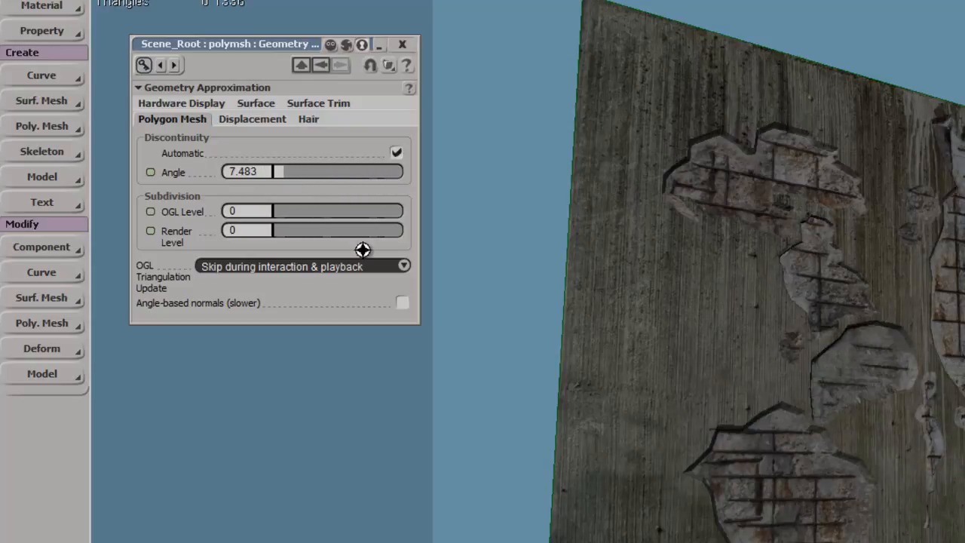
pyautogui.moveTo(821, 400); pyautogui.dragTo(900, 460, button='right')
pyautogui.scroll(3, 928, 418)
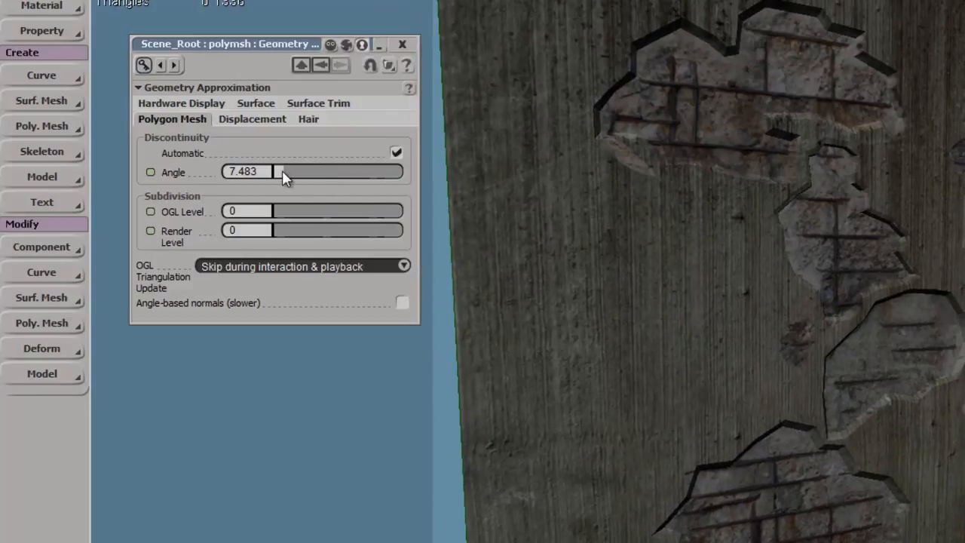
# Set the wall's discontinuity angle to about 48.3 and examine the shading along the recess edges
pyautogui.moveTo(326, 181)
pyautogui.mouseDown()
pyautogui.moveTo(375, 188)
pyautogui.moveTo(335, 183)
pyautogui.moveTo(340, 190)
pyautogui.mouseUp()
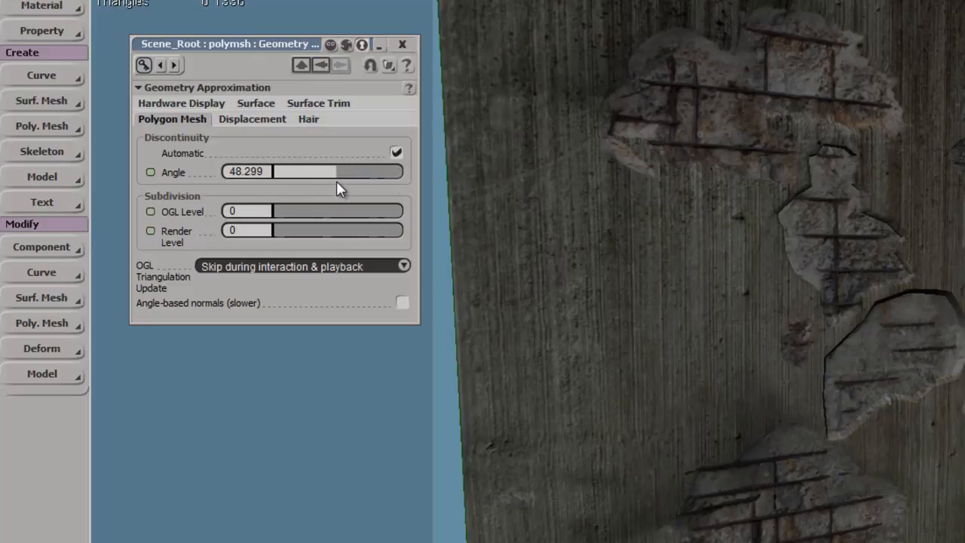
pyautogui.moveTo(913, 428); pyautogui.dragTo(821, 364)
pyautogui.moveTo(858, 471)
pyautogui.mouseDown(button='right')
pyautogui.moveTo(911, 480)
pyautogui.moveTo(922, 465)
pyautogui.moveTo(847, 476)
pyautogui.mouseUp(button='right')
pyautogui.moveTo(847, 475); pyautogui.dragTo(861, 457, button='middle')
pyautogui.moveTo(861, 456); pyautogui.dragTo(858, 407, button='right')
# Select the wall, examine the triangles around the recesses up close, and close the Geometry Approximation property
pyautogui.click(713, 338)
pyautogui.moveTo(716, 341); pyautogui.dragTo(821, 406, button='right')
pyautogui.moveTo(822, 406); pyautogui.dragTo(828, 419)
pyautogui.moveTo(828, 419); pyautogui.dragTo(882, 459, button='right')
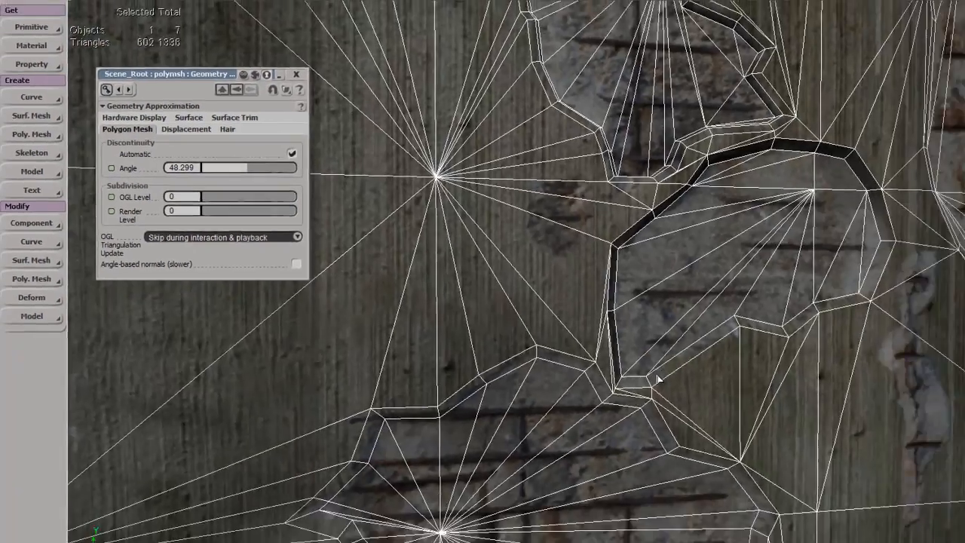
pyautogui.moveTo(883, 459); pyautogui.dragTo(497, 108, button='middle')
pyautogui.moveTo(497, 108); pyautogui.dragTo(447, 51, button='right')
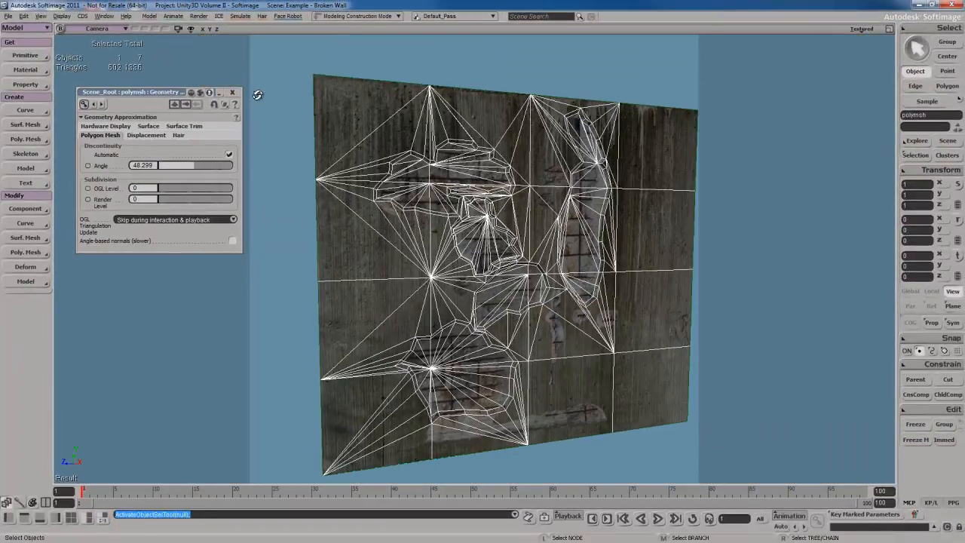
pyautogui.click(233, 92)
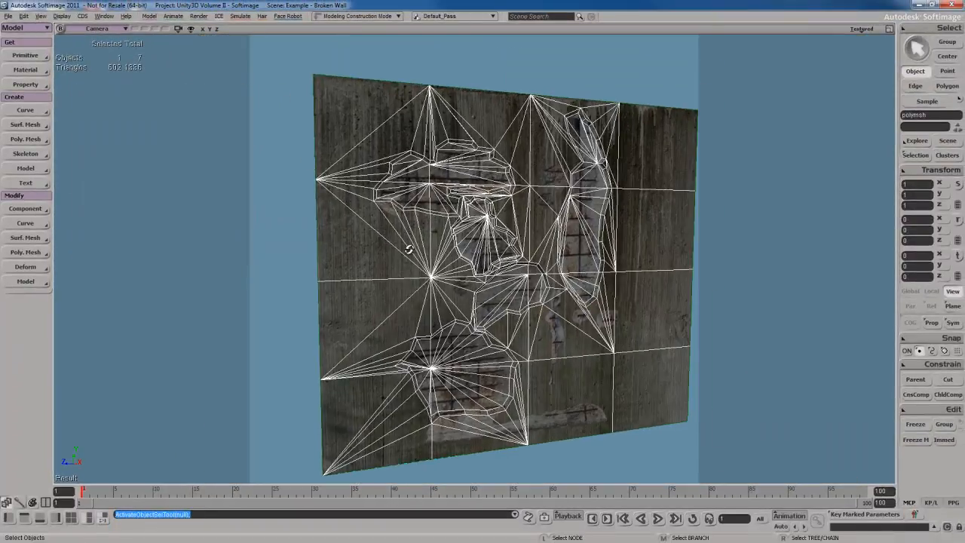
# Deselect the wall and examine the shading of all its damaged areas from an oblique angle
pyautogui.moveTo(409, 248); pyautogui.dragTo(373, 226, button='middle')
pyautogui.moveTo(373, 226); pyautogui.dragTo(451, 294, button='right')
pyautogui.click(642, 110)
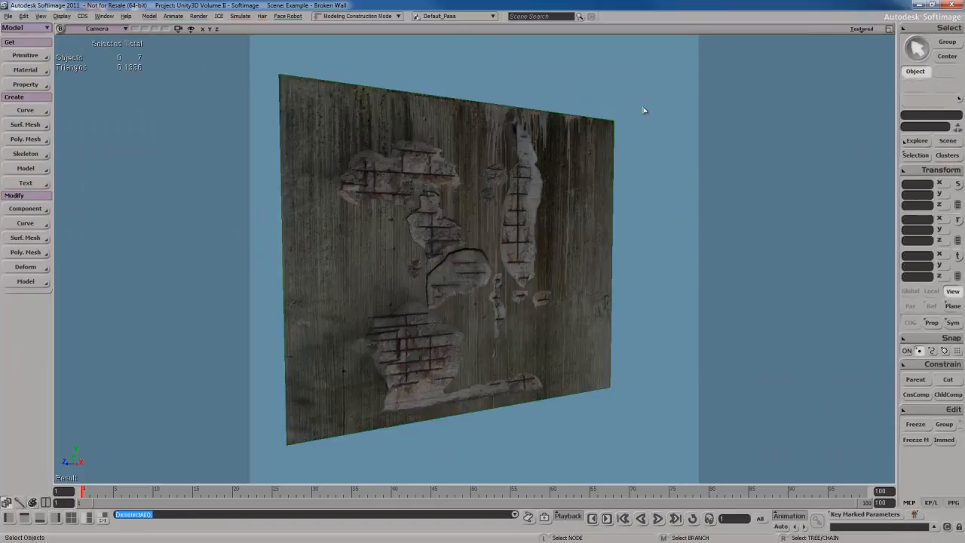
pyautogui.press('s')
pyautogui.moveTo(528, 271); pyautogui.dragTo(549, 292, button='right')
pyautogui.click(548, 293)
pyautogui.click(653, 215)
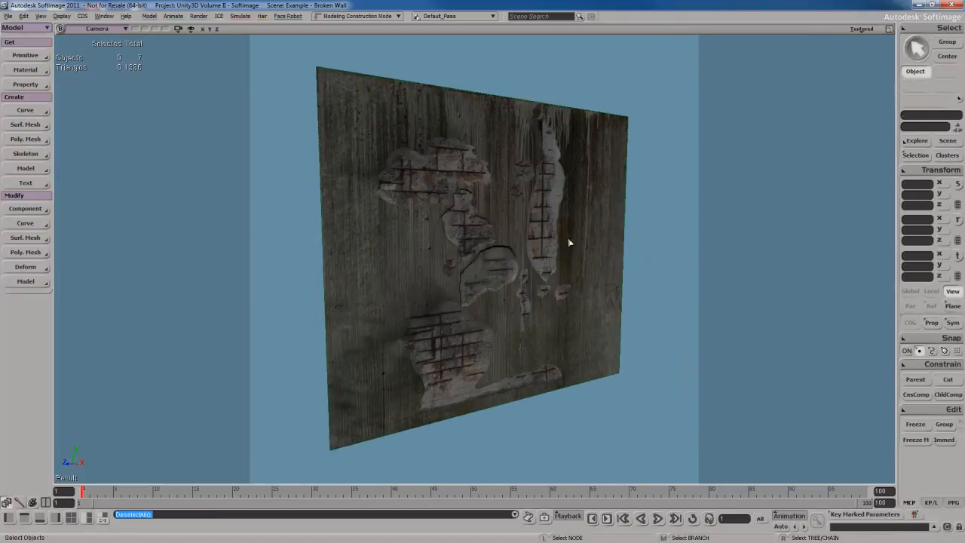